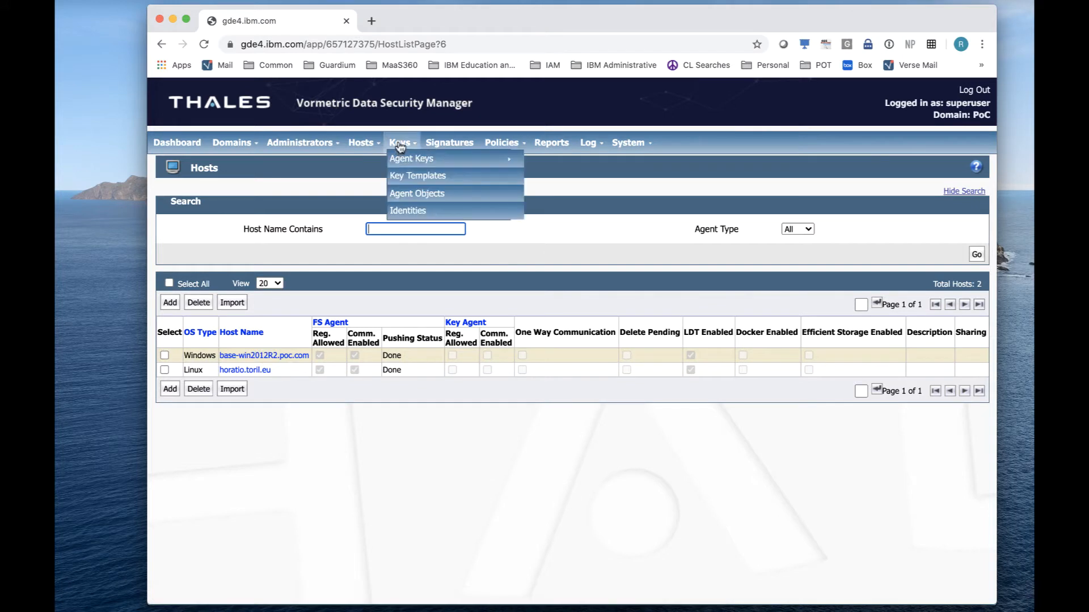
# - Start a new symmetric agent key named POC-LDT-MSSQL
pyautogui.click(401, 160)
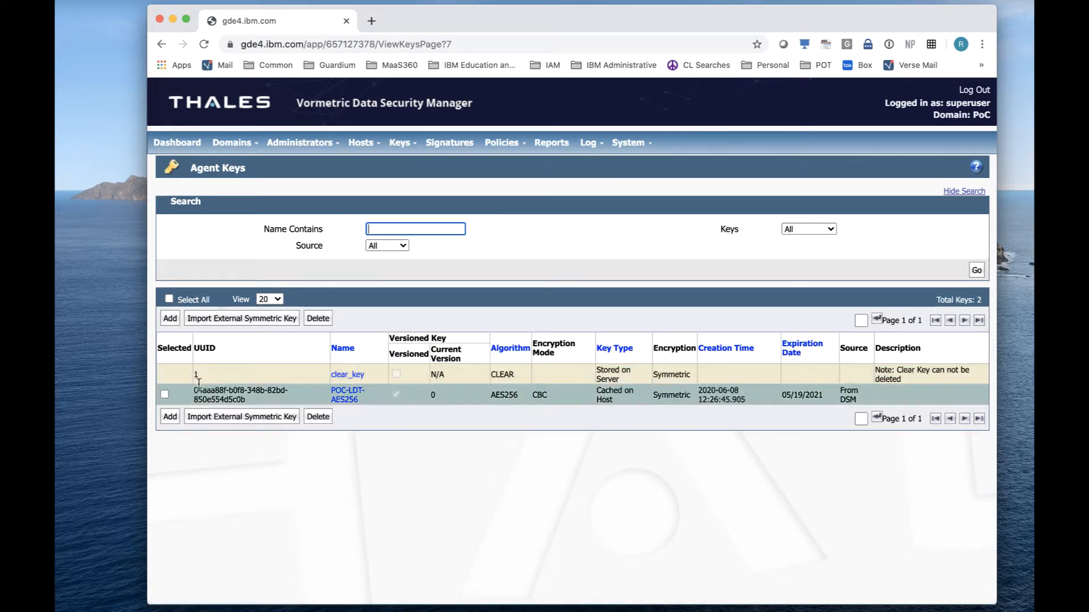
pyautogui.click(170, 416)
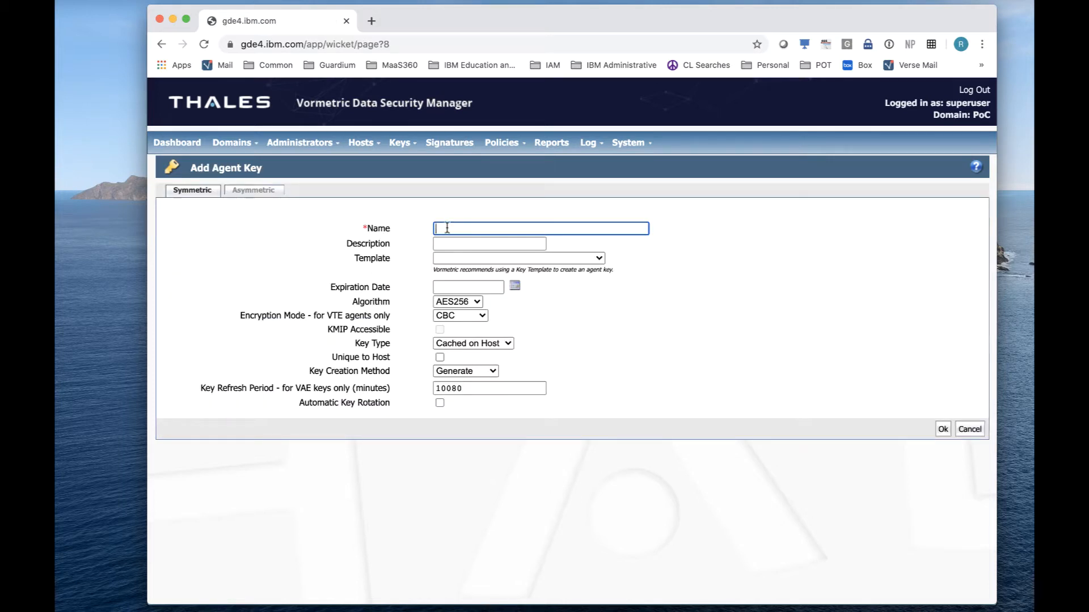
pyautogui.write('POC-LDT-MSSQL')
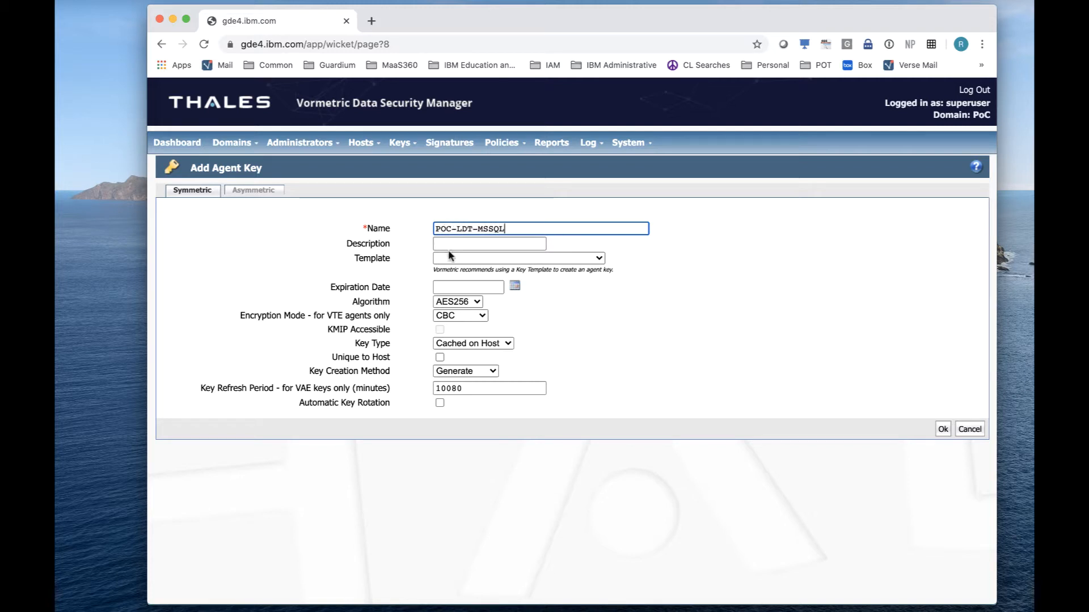
# - Set the new key's expiration date to 11/27/2020
pyautogui.click(516, 287)
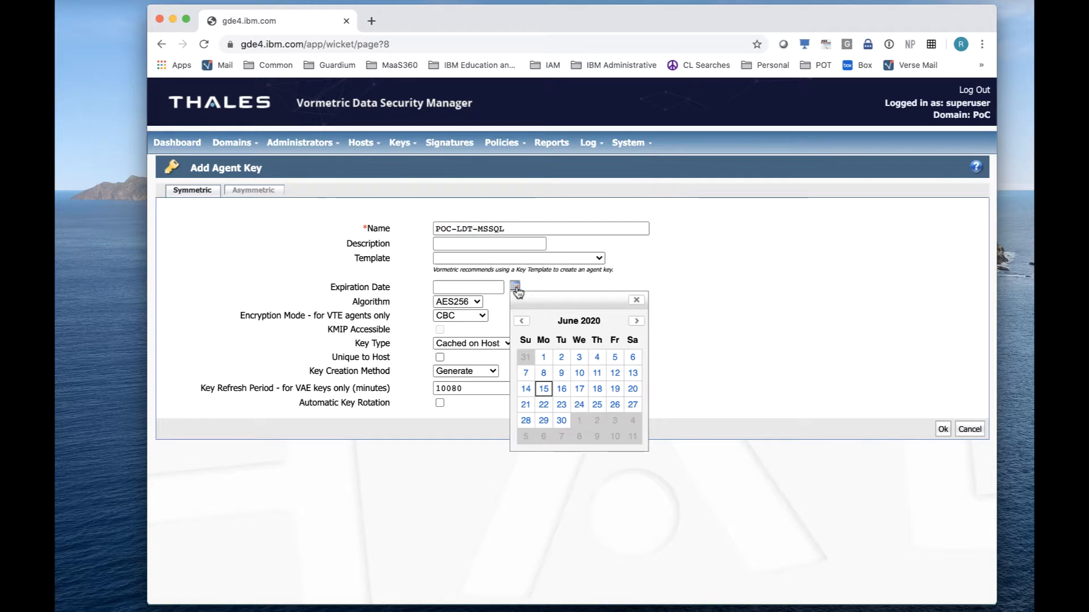
pyautogui.click(636, 321)
pyautogui.click(636, 322)
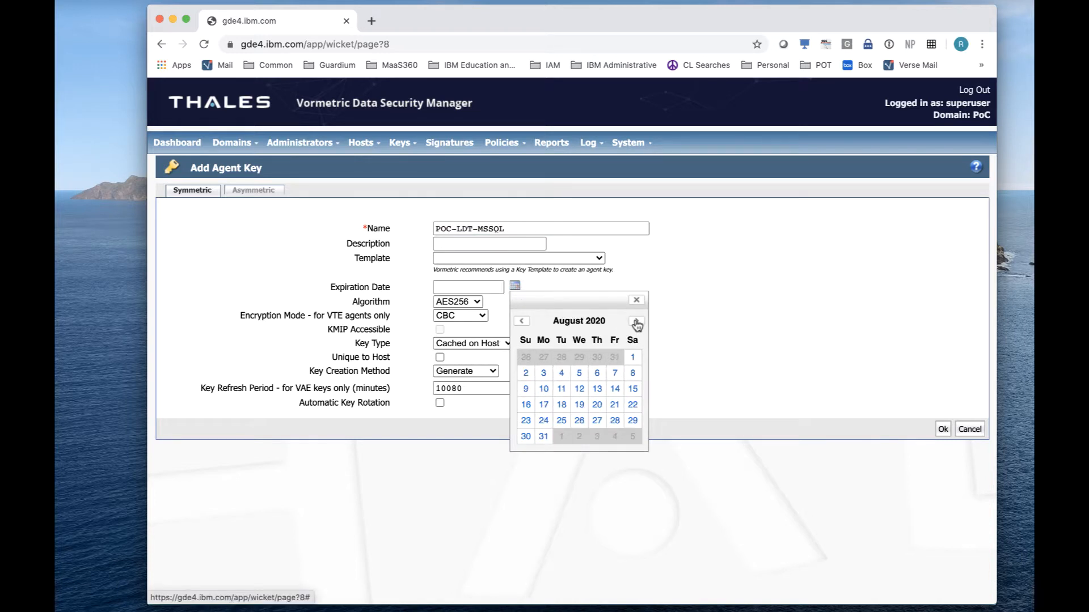
pyautogui.click(636, 322)
pyautogui.click(636, 322)
pyautogui.click(636, 322)
pyautogui.click(615, 404)
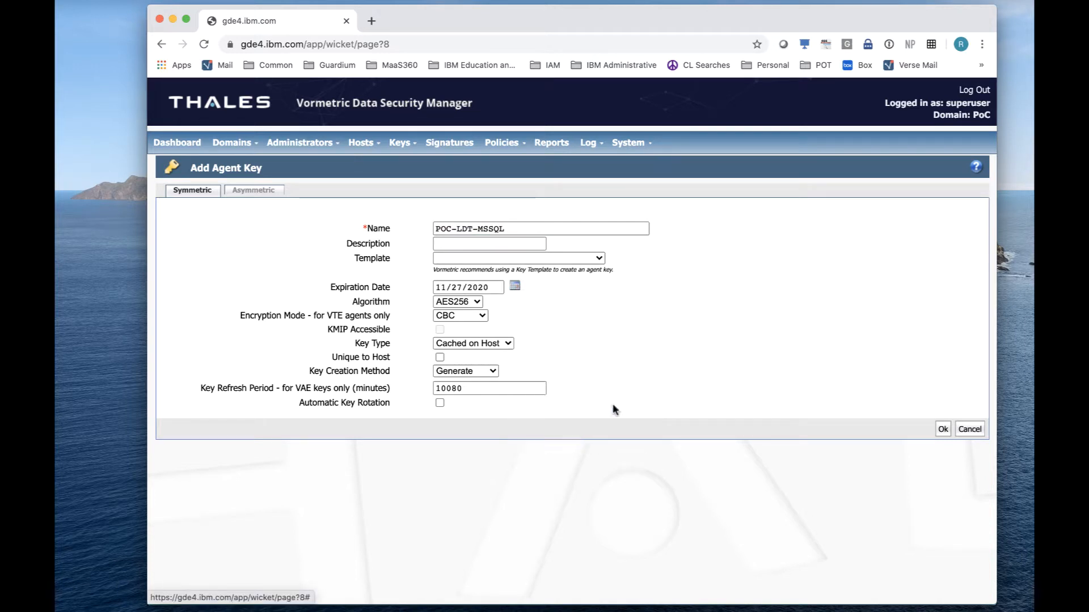
# - Choose AES256 as the key's algorithm and save the agent key
pyautogui.click(478, 302)
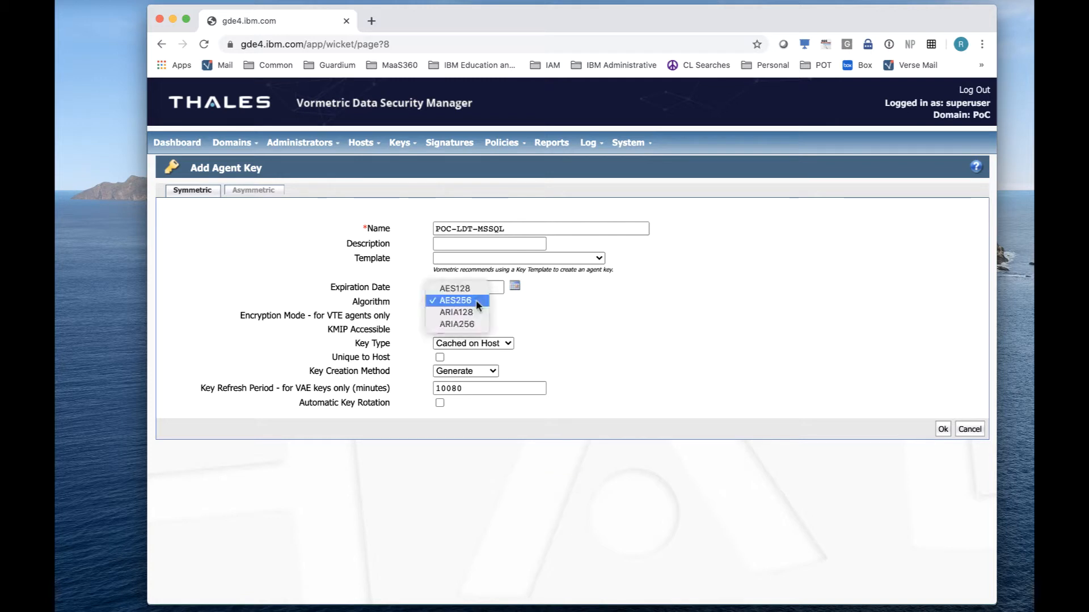
pyautogui.click(476, 301)
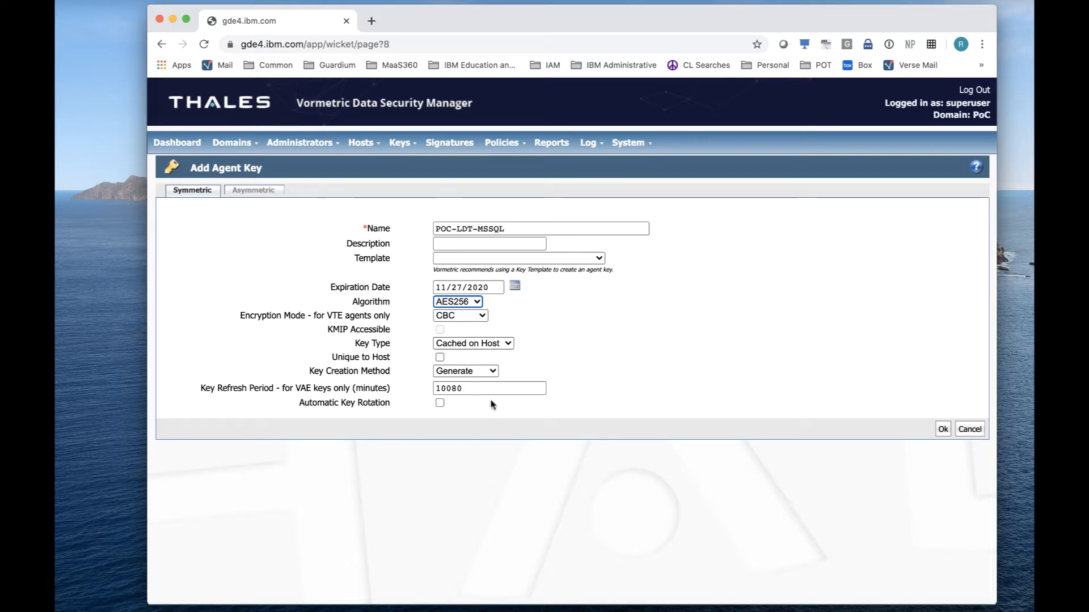
pyautogui.click(942, 431)
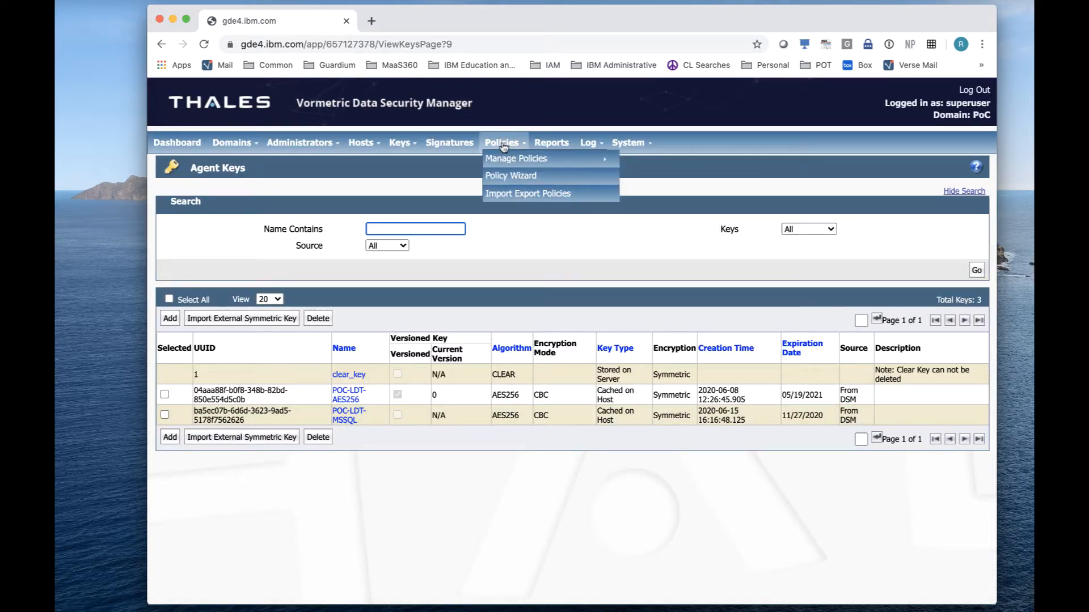
# - Start a new Live Data Transformation policy named POC-WIN-MSSQL-POLICY
pyautogui.click(512, 155)
pyautogui.click(170, 354)
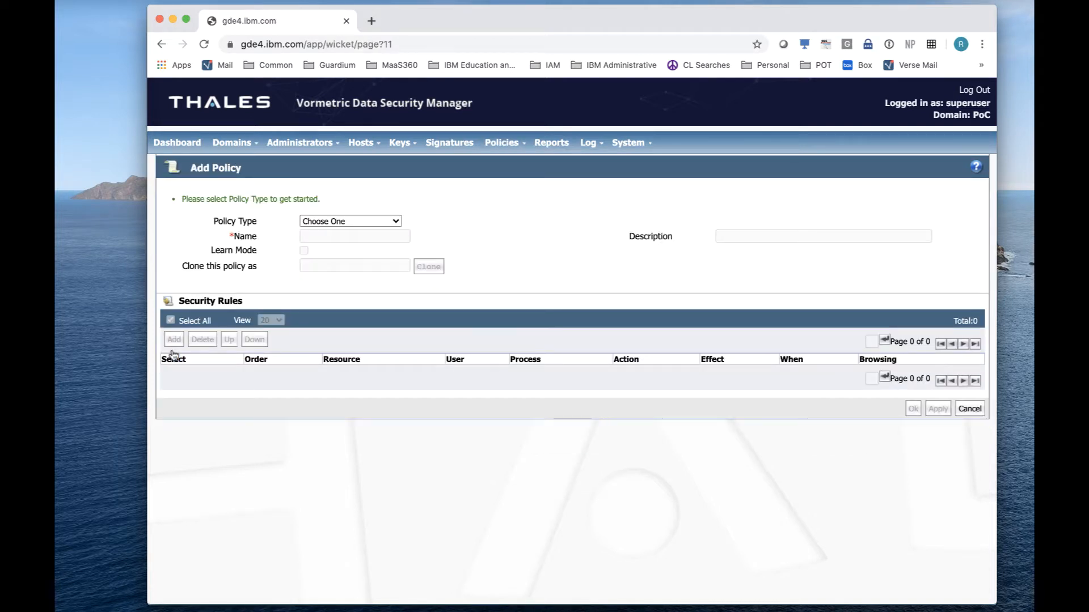
pyautogui.click(331, 222)
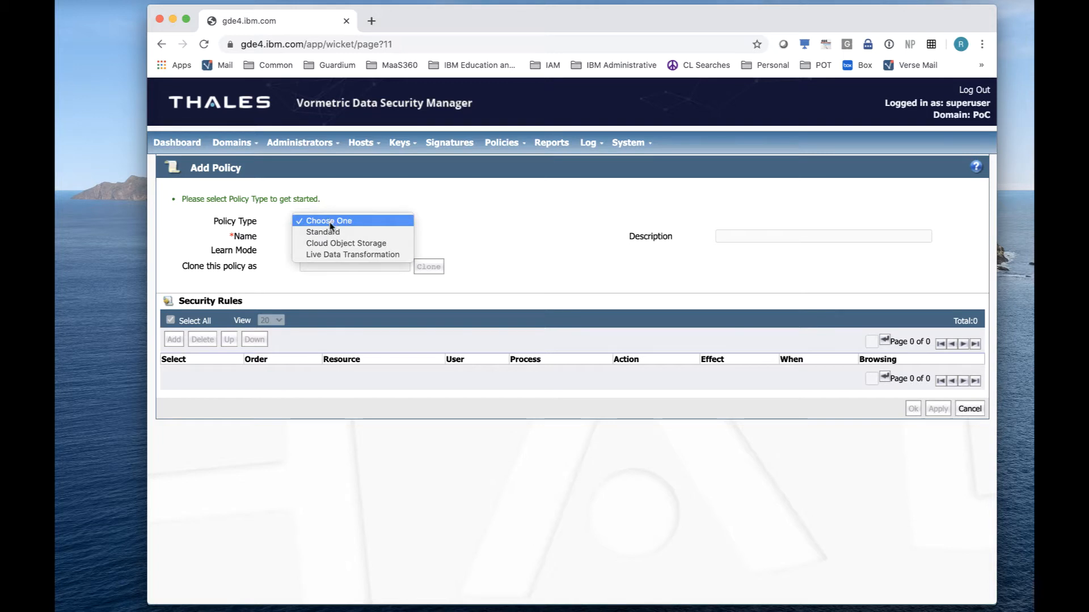
pyautogui.click(338, 255)
pyautogui.click(331, 237)
pyautogui.write('POC')
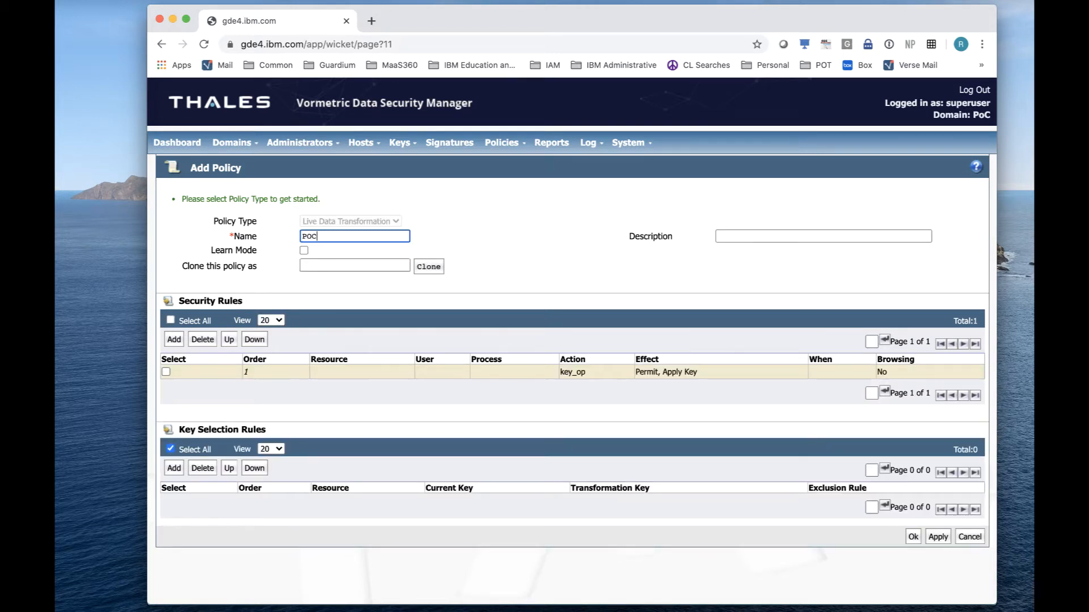
pyautogui.write('-WIN-MSSQL-POLICY')
# - Enable Learn Mode for the policy, reading through and accepting its notice
pyautogui.click(309, 251)
pyautogui.click(304, 251)
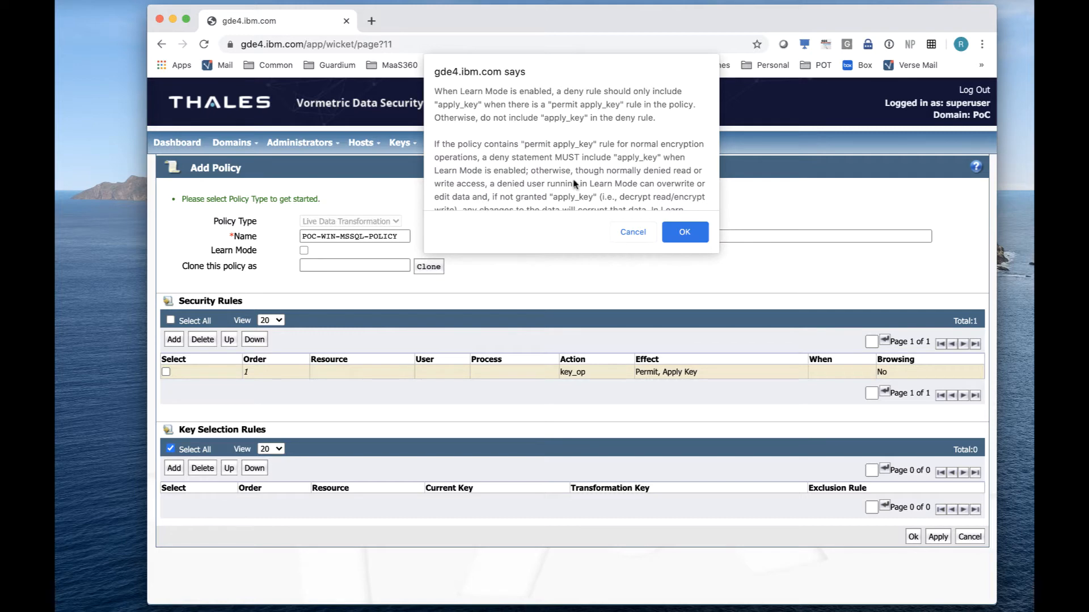
pyautogui.scroll(-5, 574, 183)
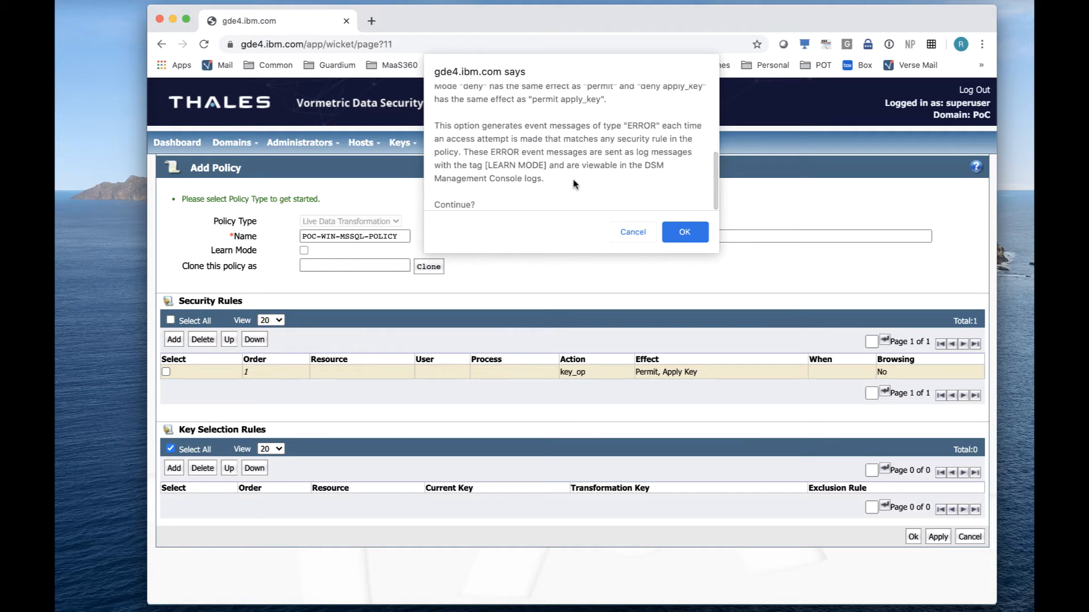
pyautogui.scroll(5, 574, 183)
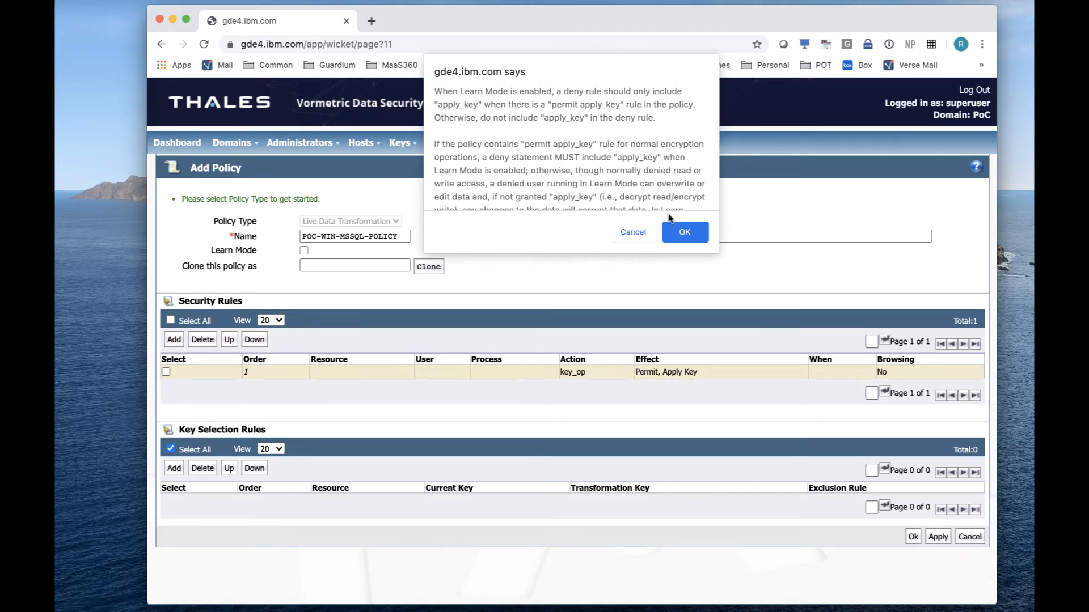
pyautogui.click(685, 233)
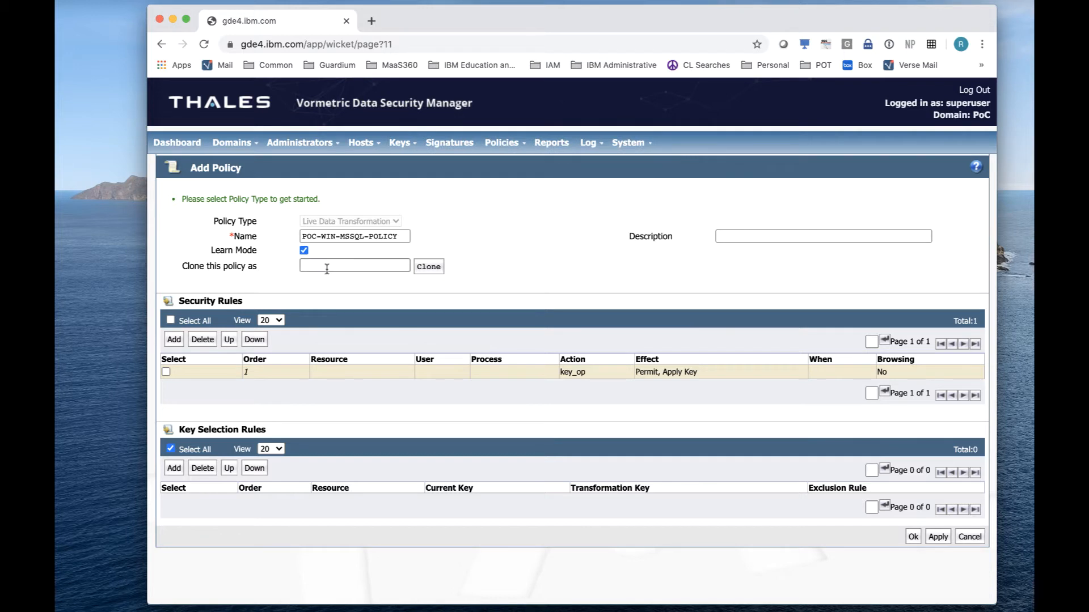
# - Add a key selection rule with clear_key as the current key and POC-LDT-AES256 as the transformation key
pyautogui.click(174, 469)
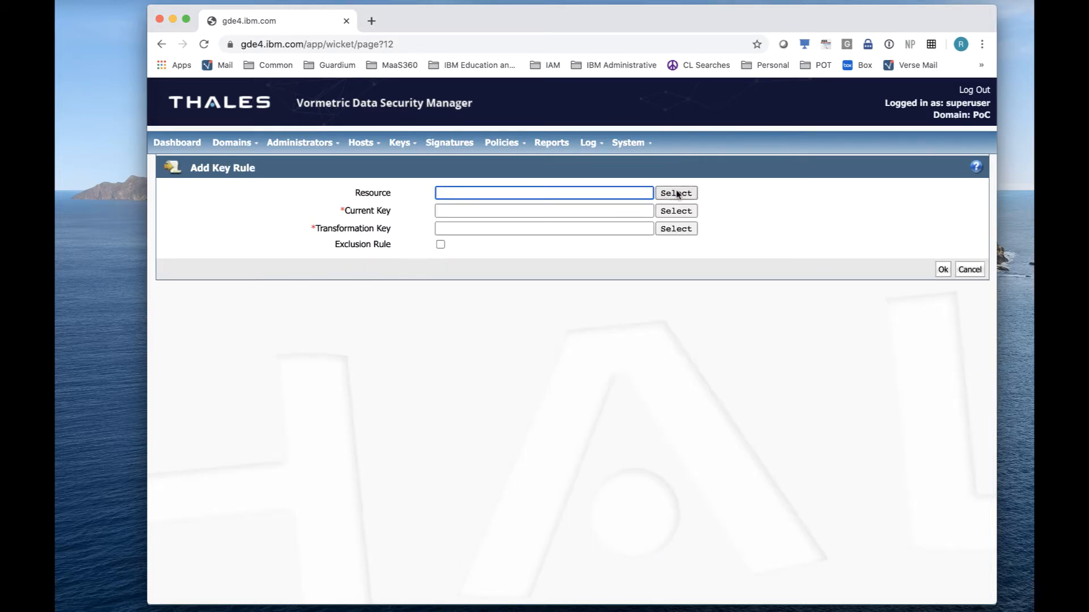
pyautogui.click(684, 212)
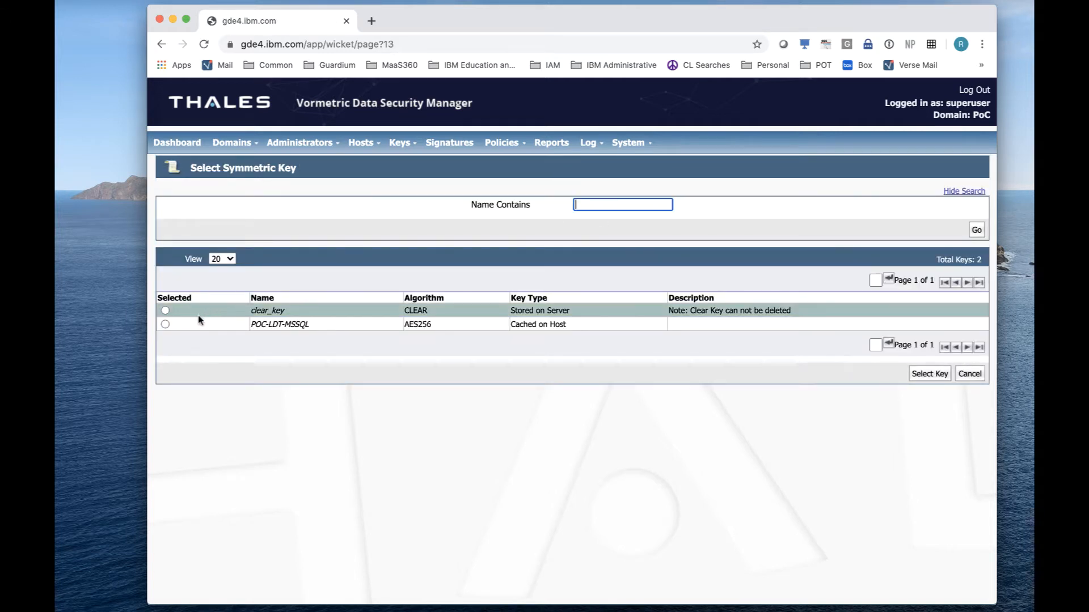
pyautogui.click(165, 310)
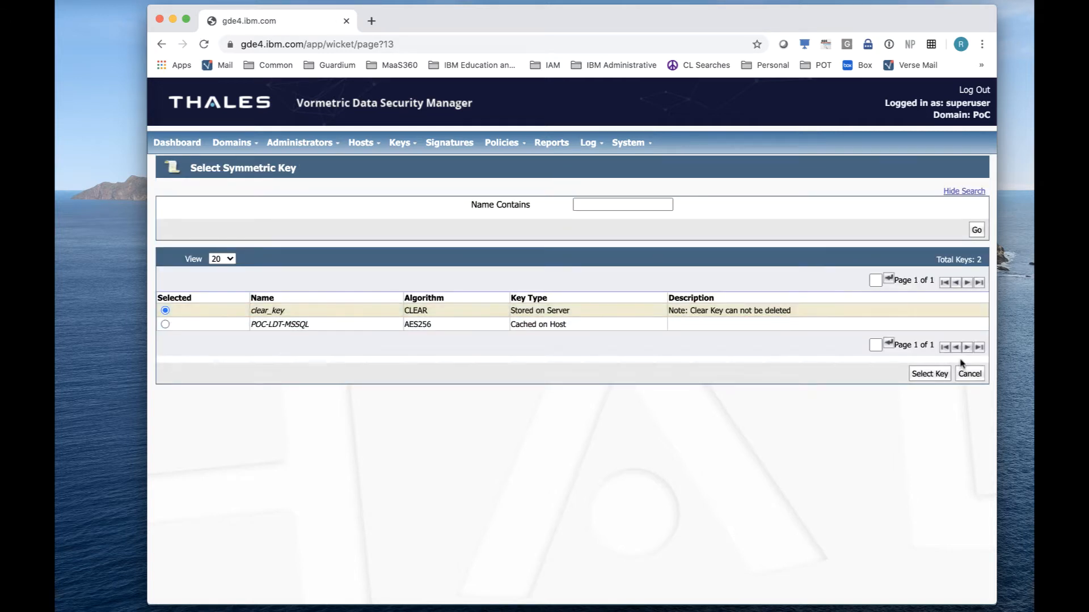
pyautogui.click(938, 374)
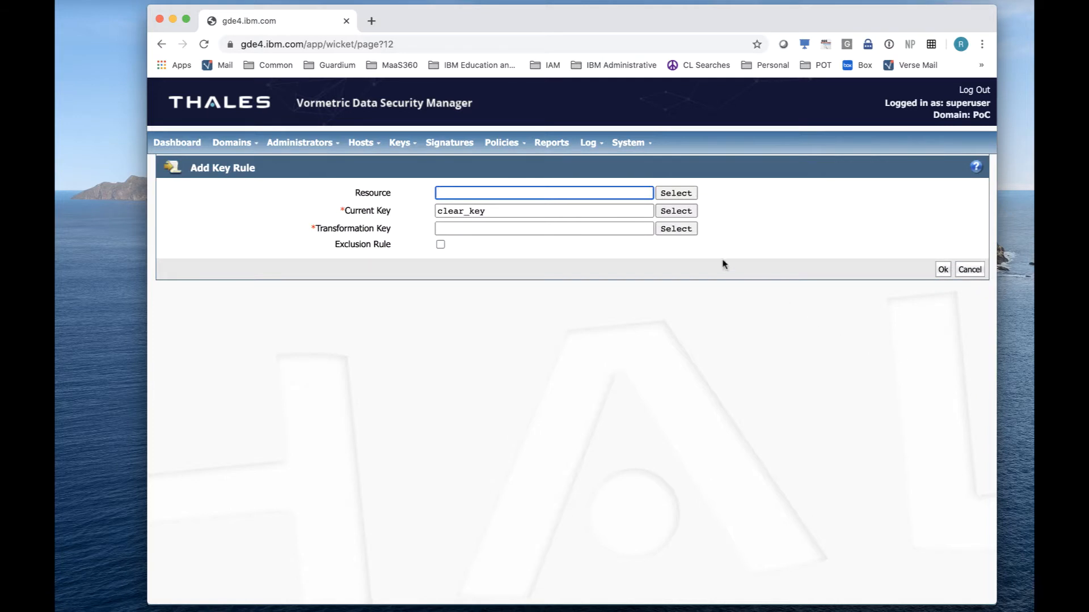
pyautogui.click(682, 230)
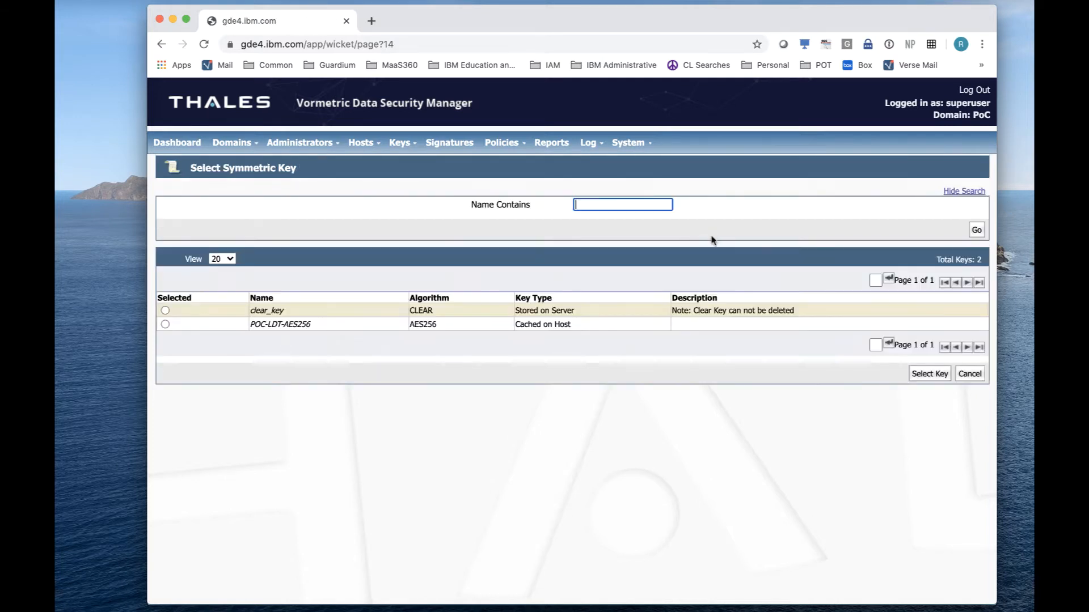
pyautogui.click(165, 323)
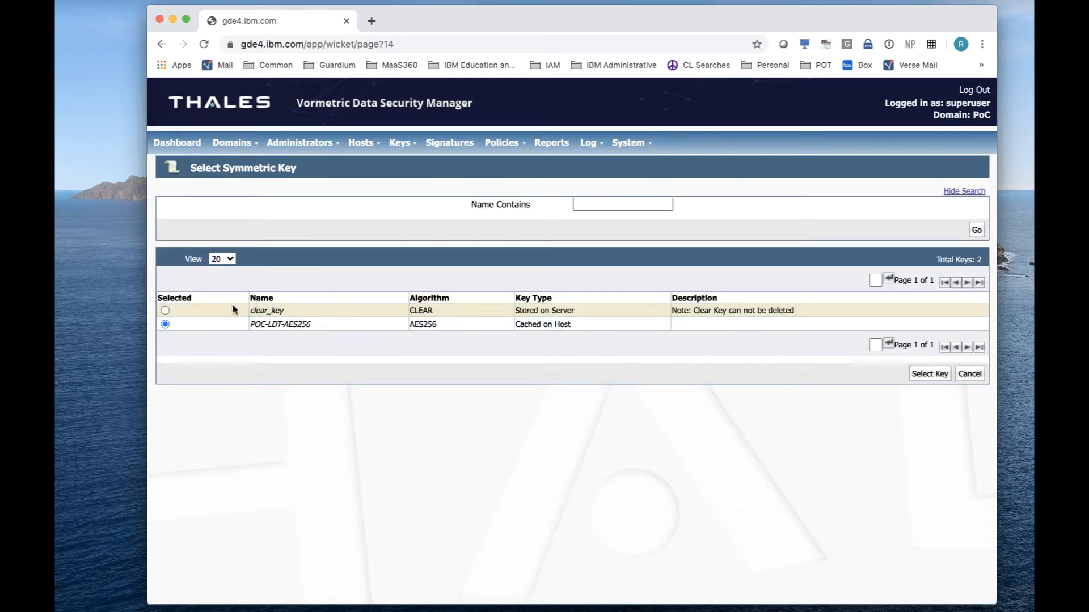
pyautogui.click(937, 375)
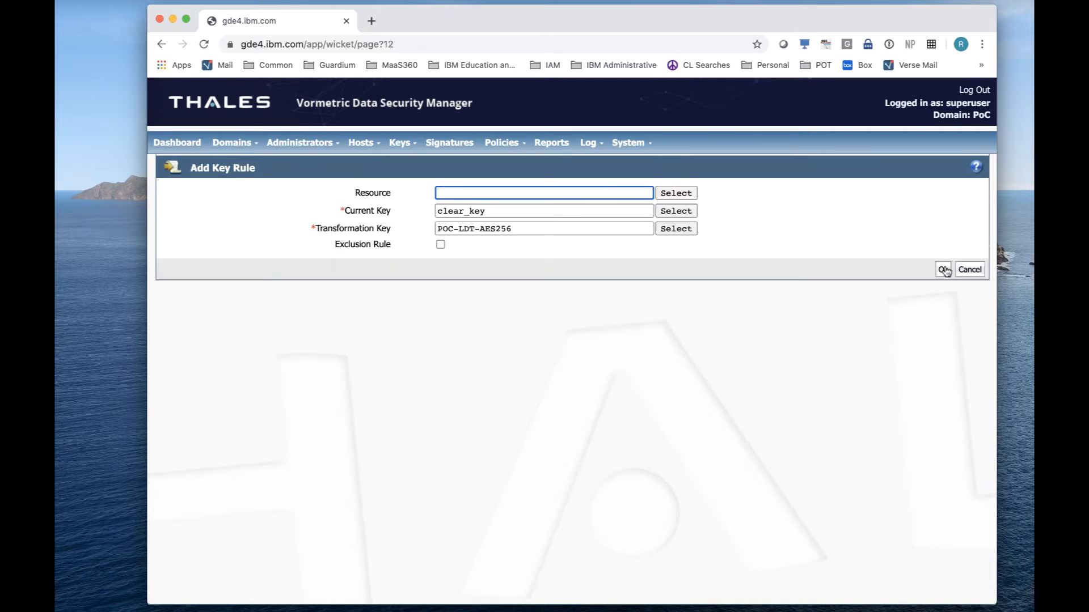
pyautogui.click(943, 271)
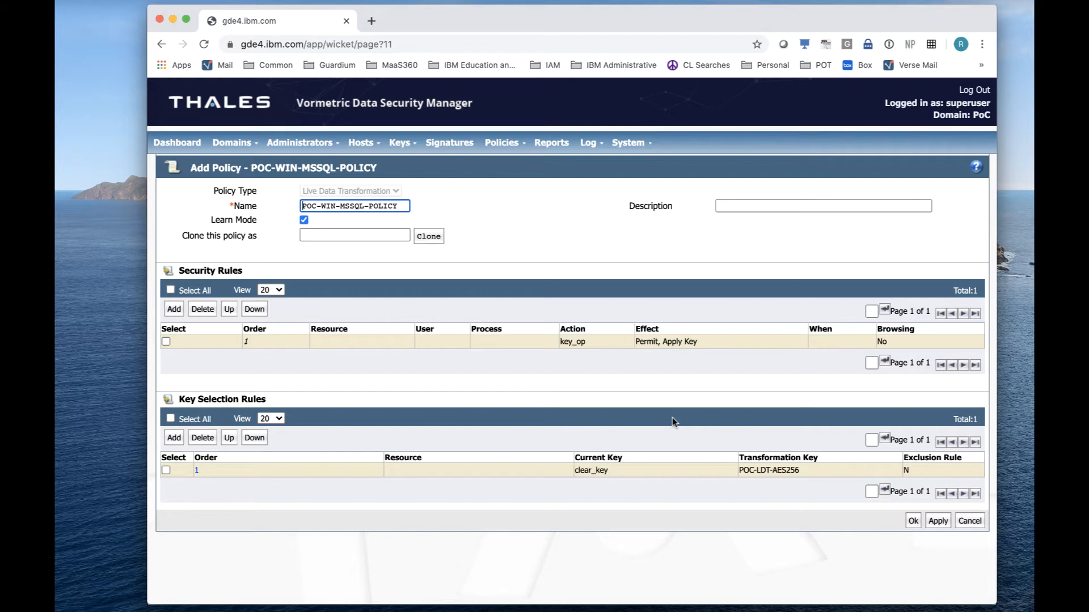
# - Add a security rule with browsing allowed and the effects Deny, Apply Key and Audit, and save the policy
pyautogui.click(174, 310)
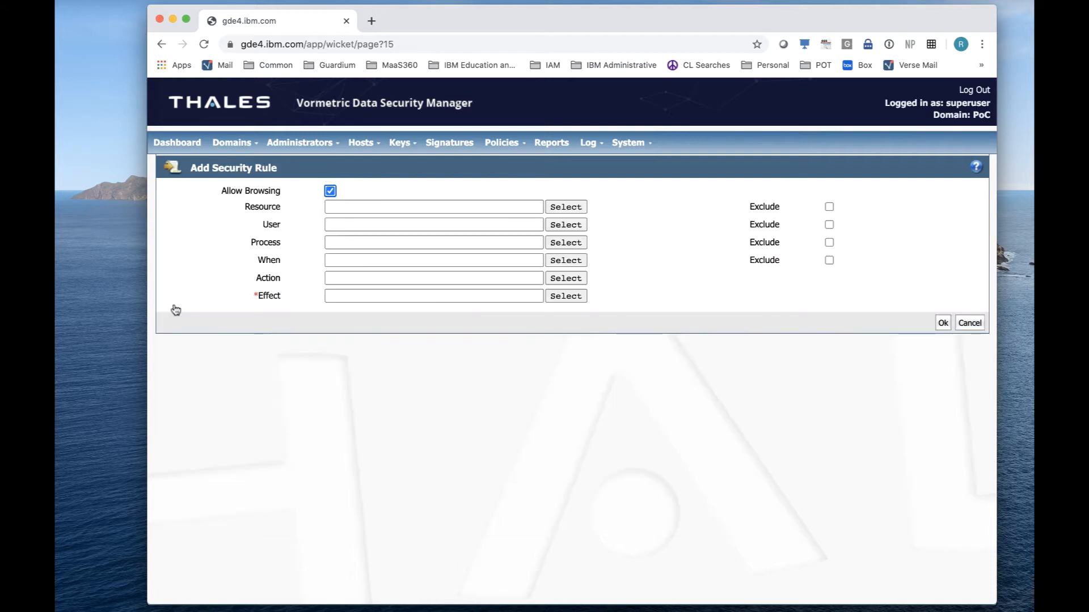
pyautogui.click(562, 295)
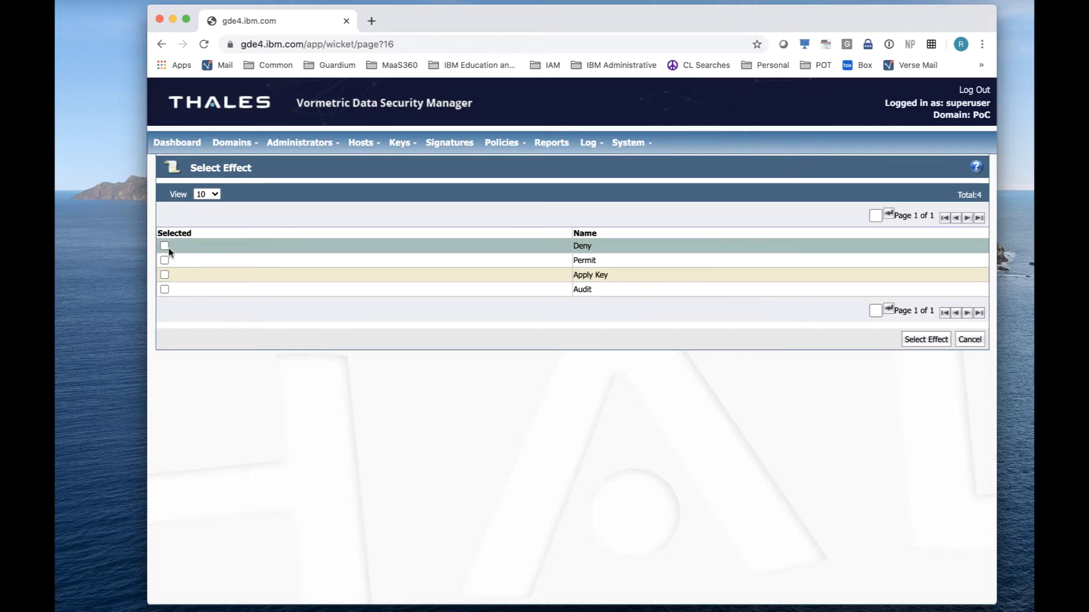
pyautogui.click(164, 246)
pyautogui.click(165, 290)
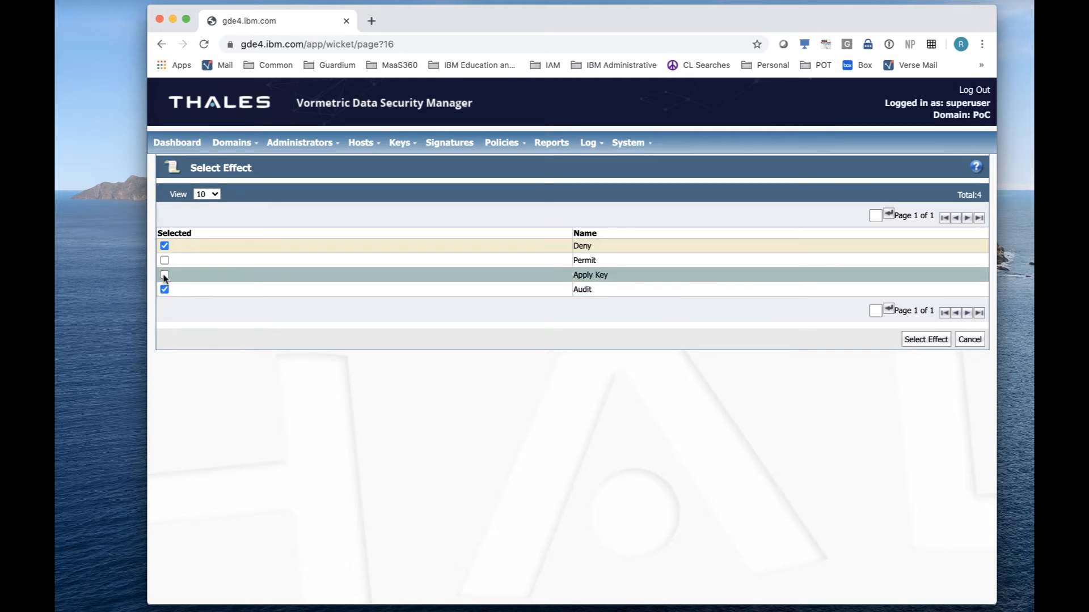
pyautogui.click(164, 275)
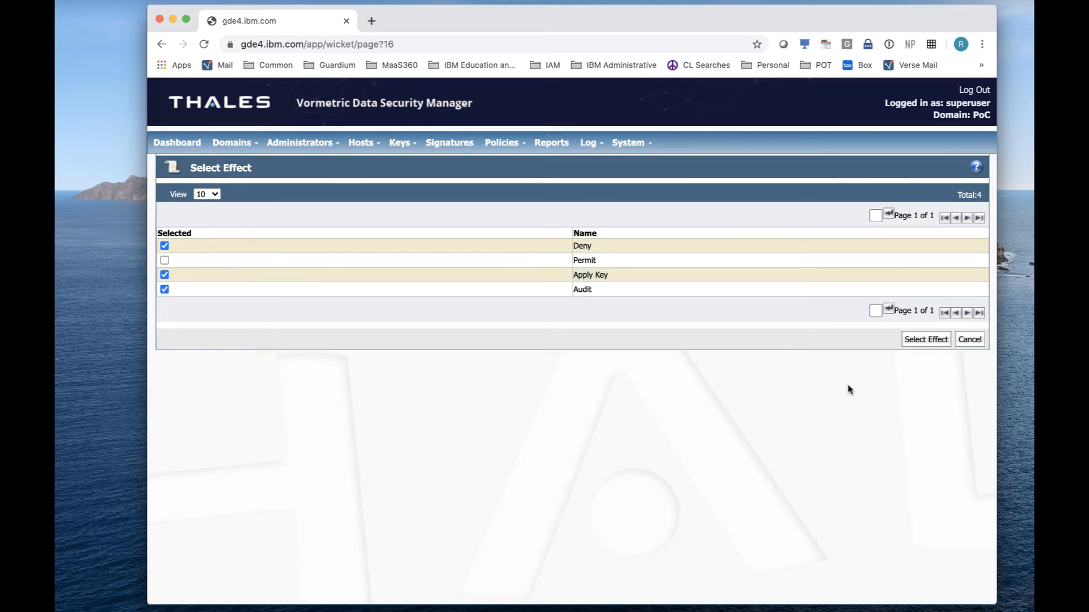
pyautogui.click(925, 340)
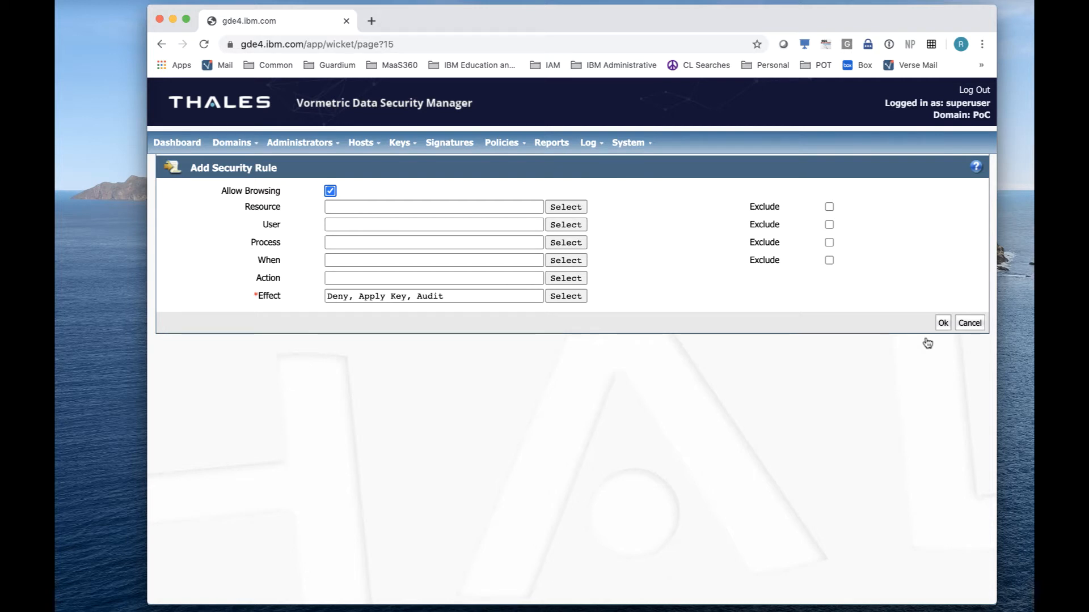
pyautogui.click(943, 322)
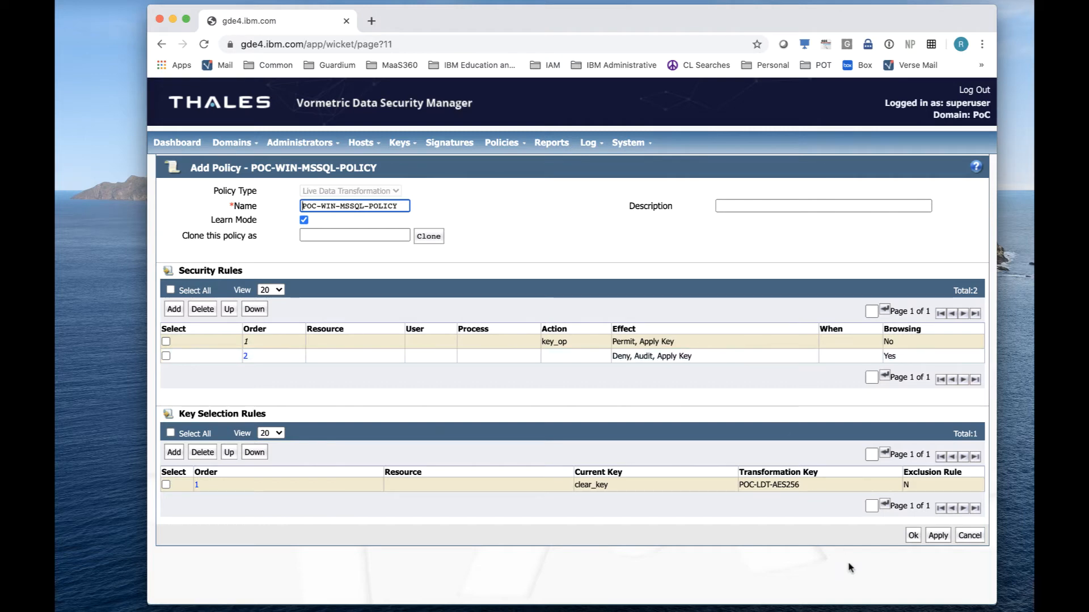
pyautogui.click(914, 535)
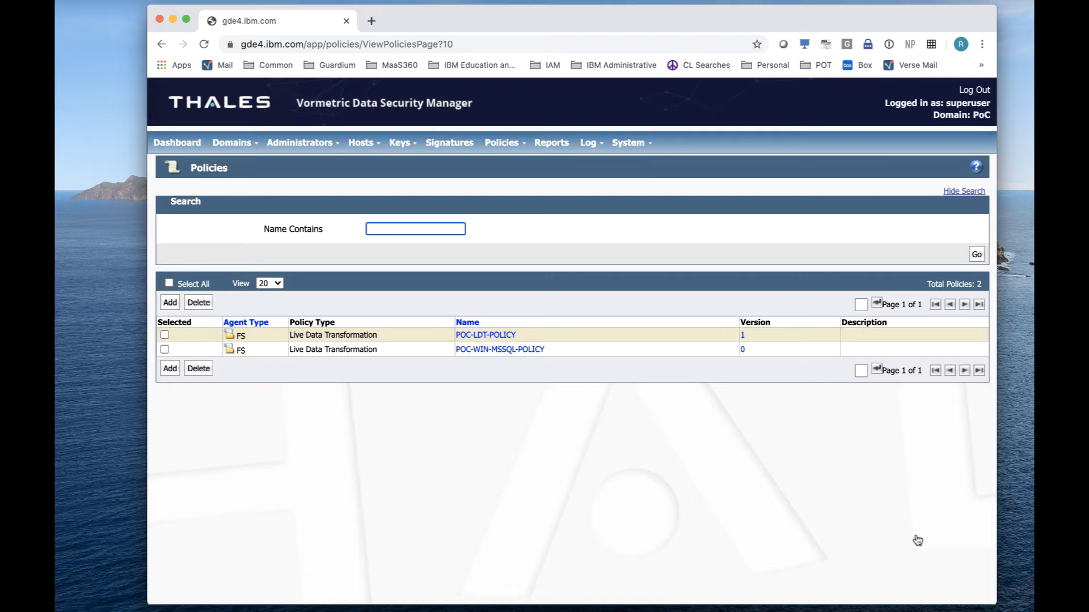
# - Switch to SQL Server Management Studio in the Windows VM and query the top 1000 rows of BikeStores' production.brands table
pyautogui.hotkey('ctrl', 'Up')
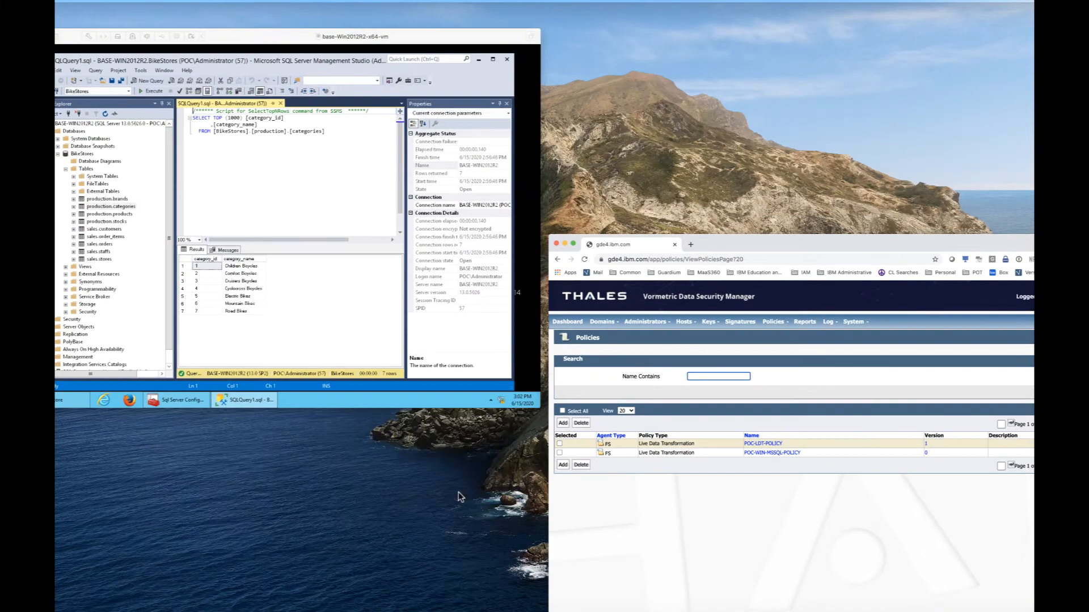
pyautogui.click(365, 340)
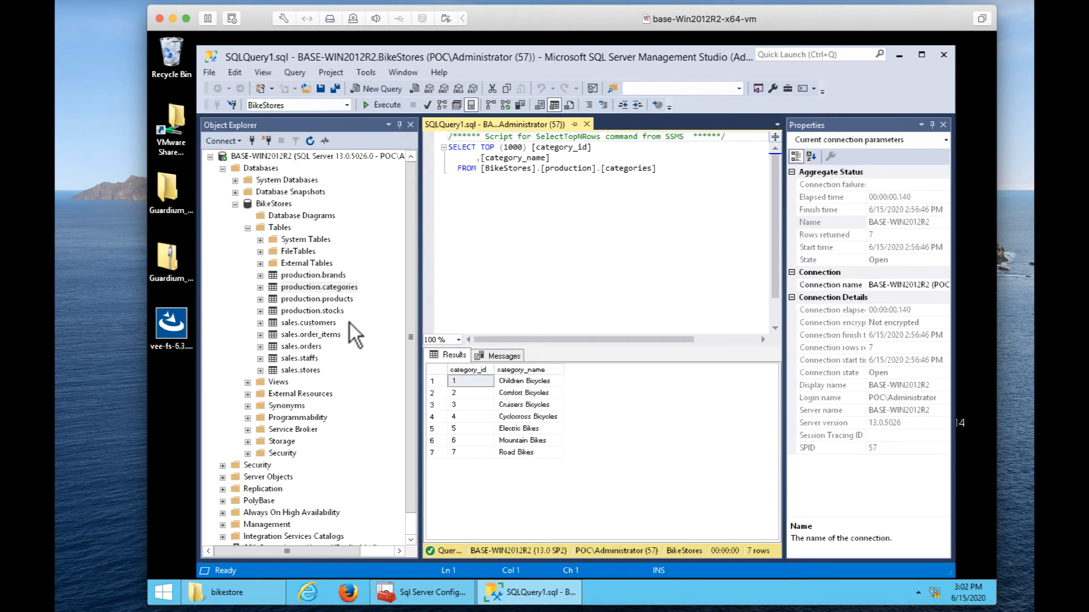
pyautogui.click(253, 203)
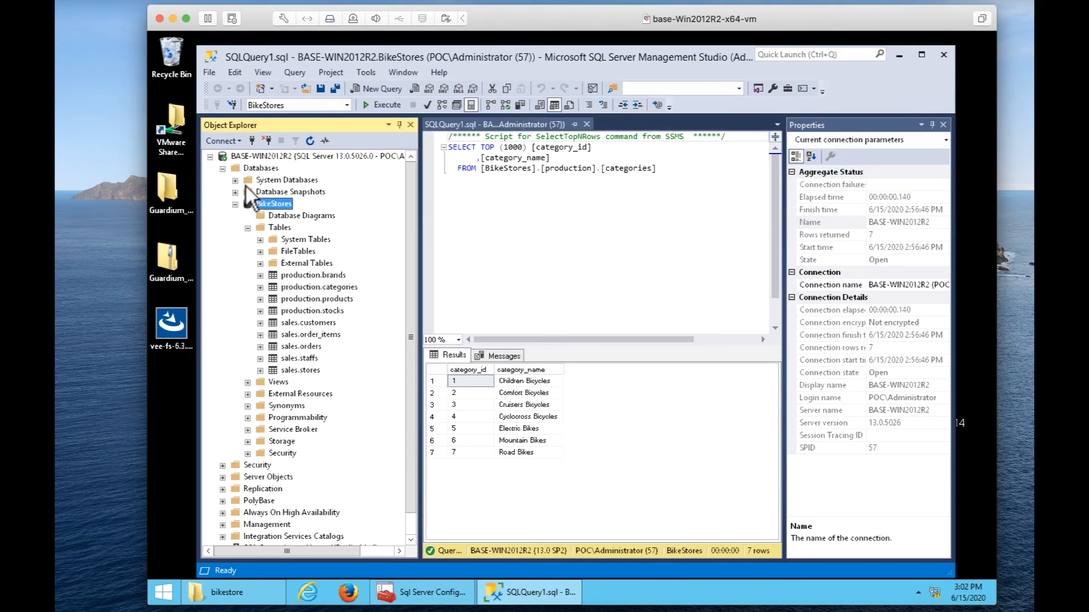
pyautogui.rightClick(285, 272)
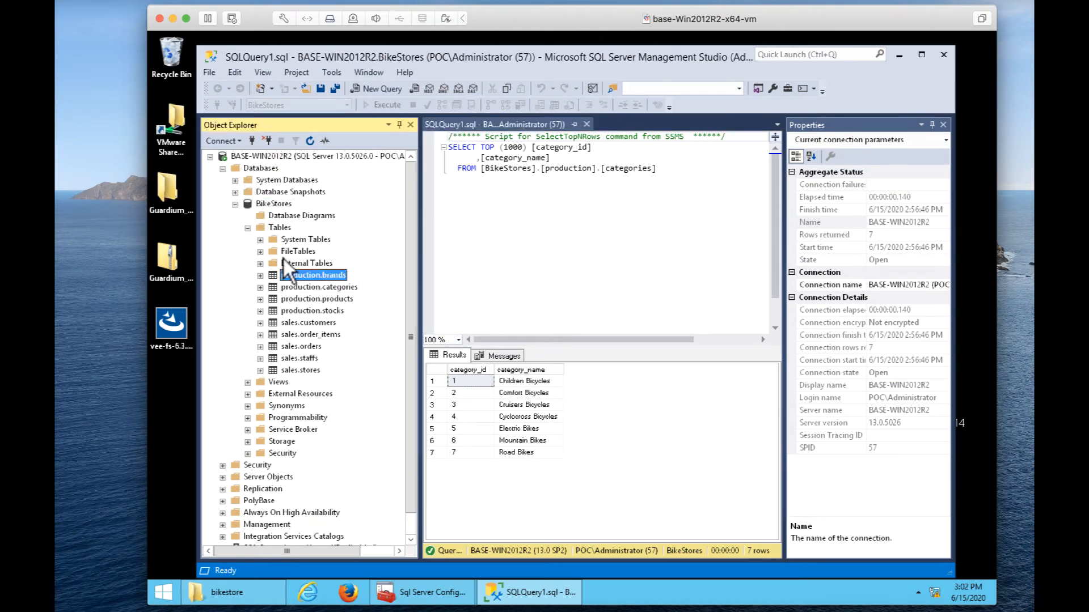
pyautogui.click(340, 301)
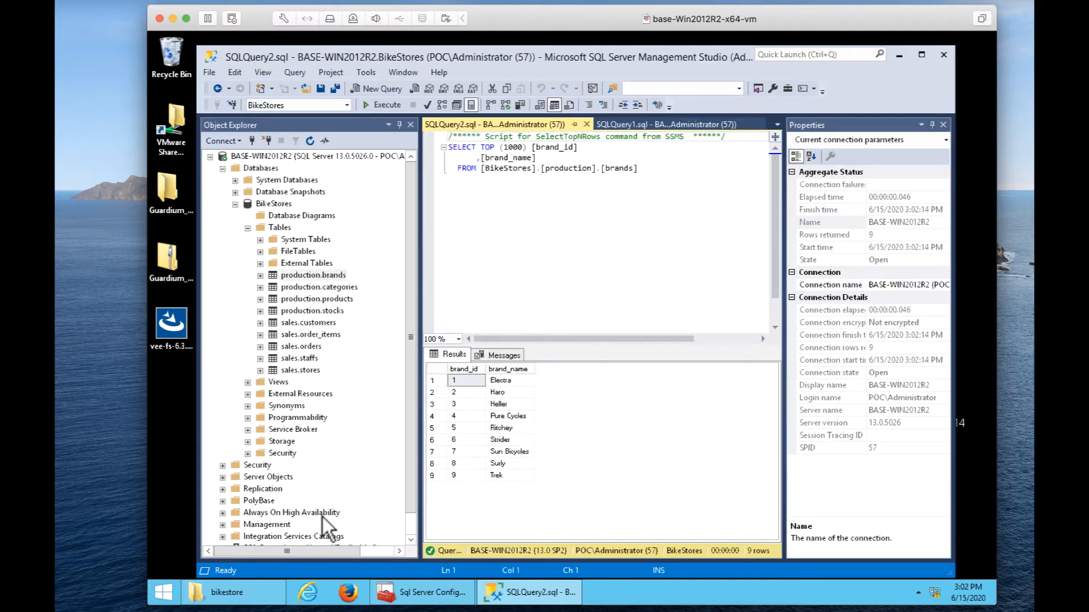
# - Inspect the database files in the C:\bikestore folder, and close the folder window
pyautogui.click(233, 592)
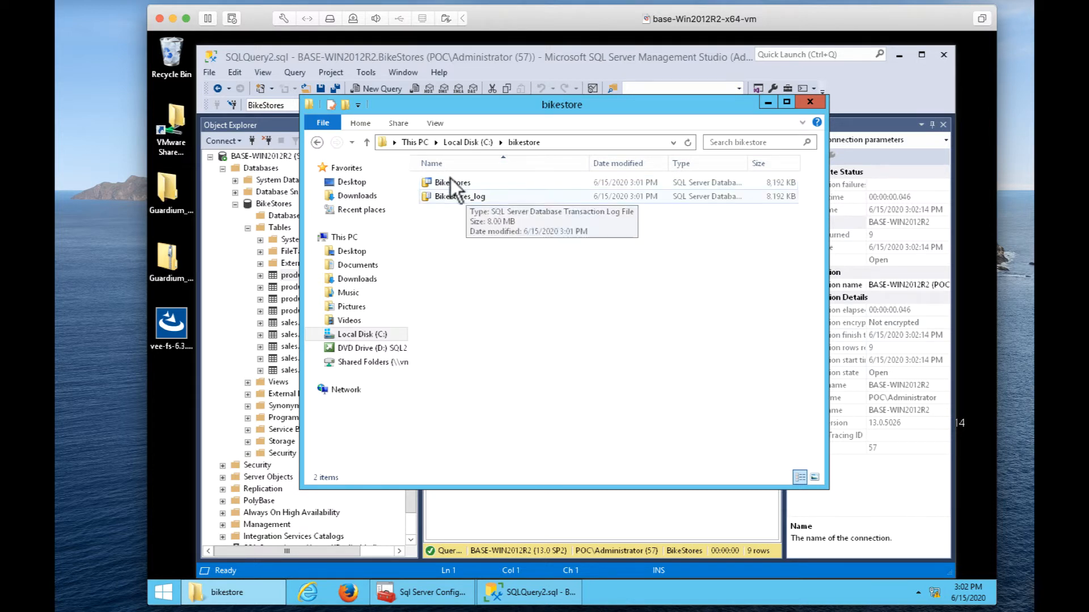
pyautogui.click(542, 142)
pyautogui.click(809, 102)
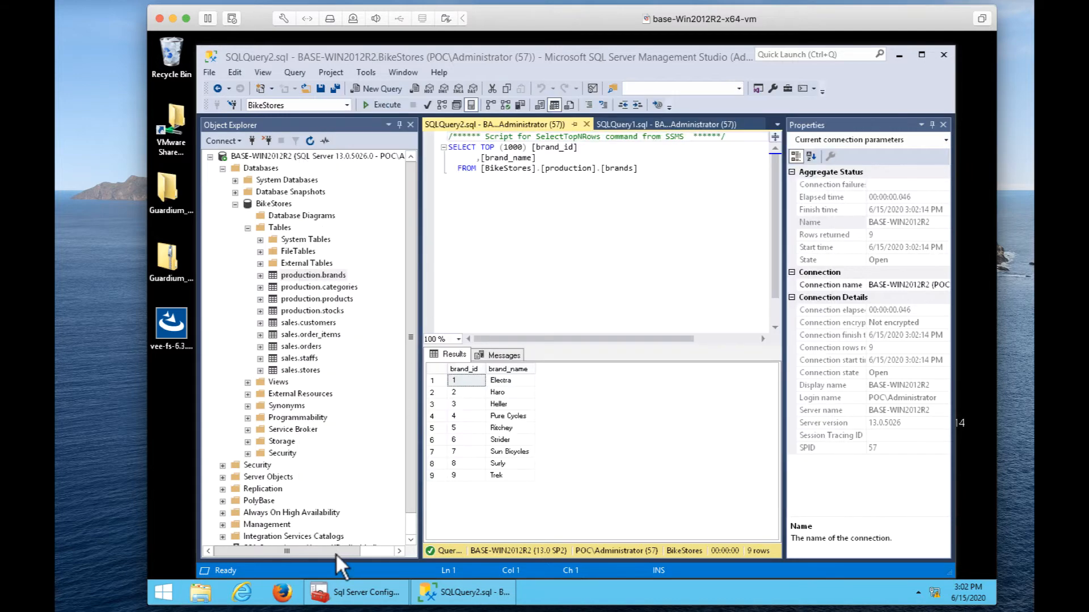
# - Switch to Sql Server Configuration Manager and stop the SQL Server database service
pyautogui.click(334, 572)
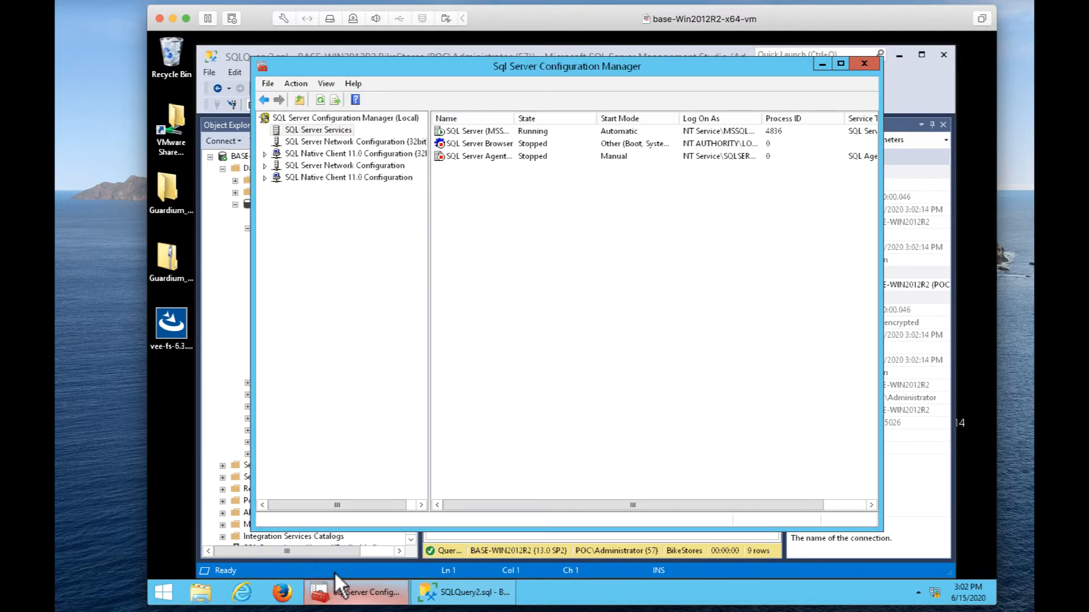
pyautogui.rightClick(474, 134)
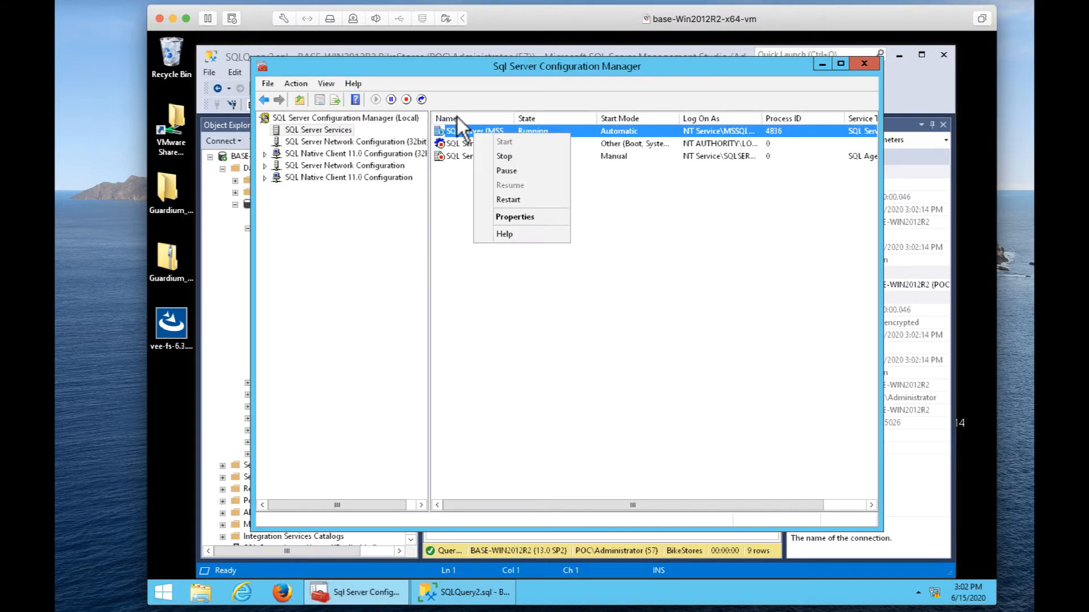
pyautogui.click(487, 152)
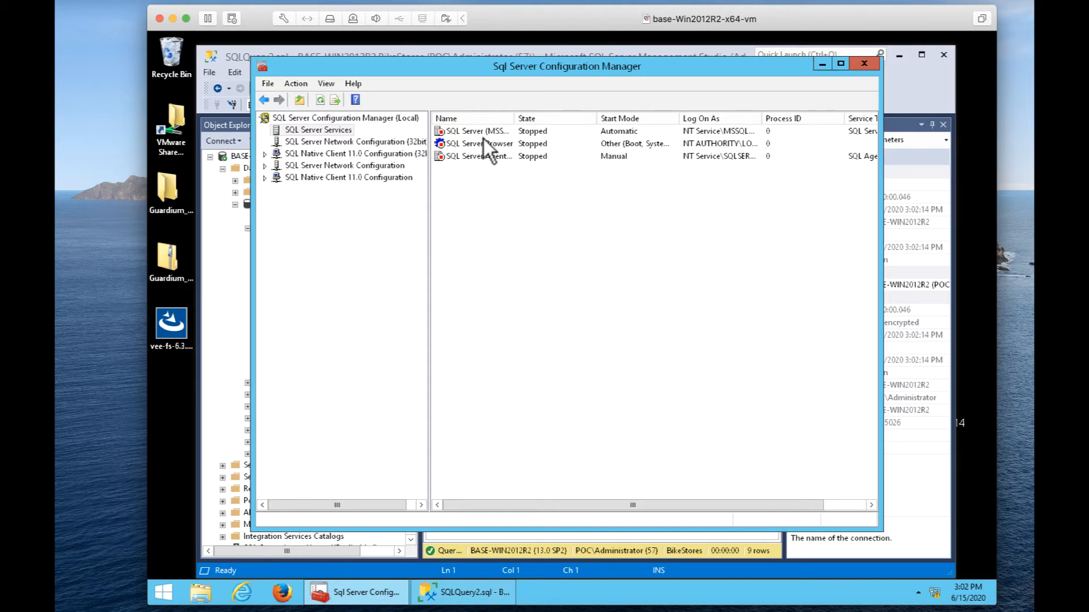
# - Switch to Vormetric Data Security Manager and start a new GuardPoint on host base-win2012R2.poc.com using POC-WIN-MSSQL-POLICY
pyautogui.hotkey('ctrl', 'Up')
pyautogui.click(352, 394)
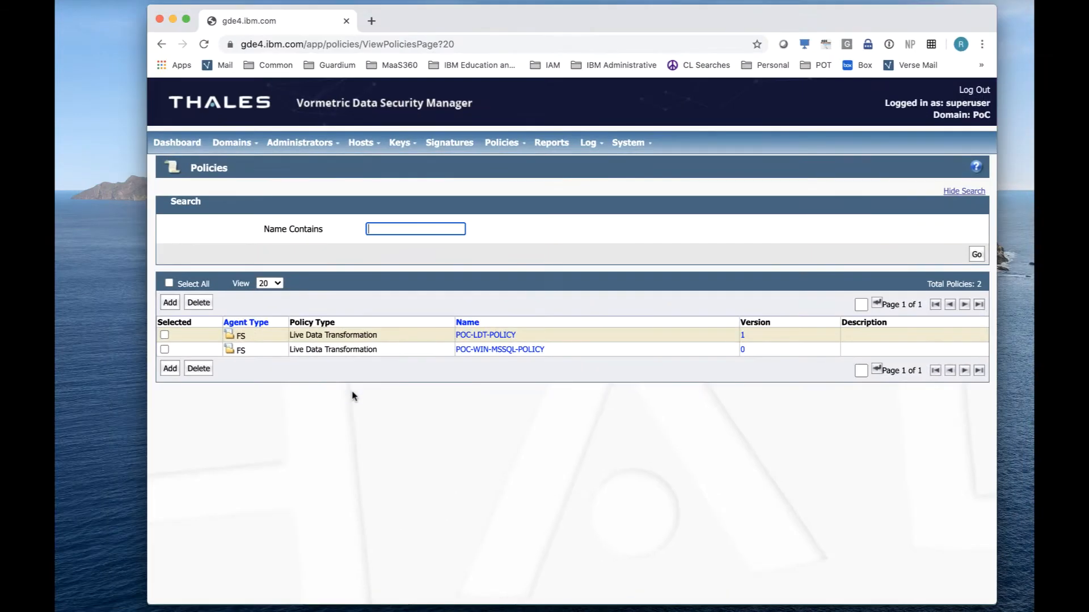
pyautogui.moveTo(400, 156)
pyautogui.click(362, 145)
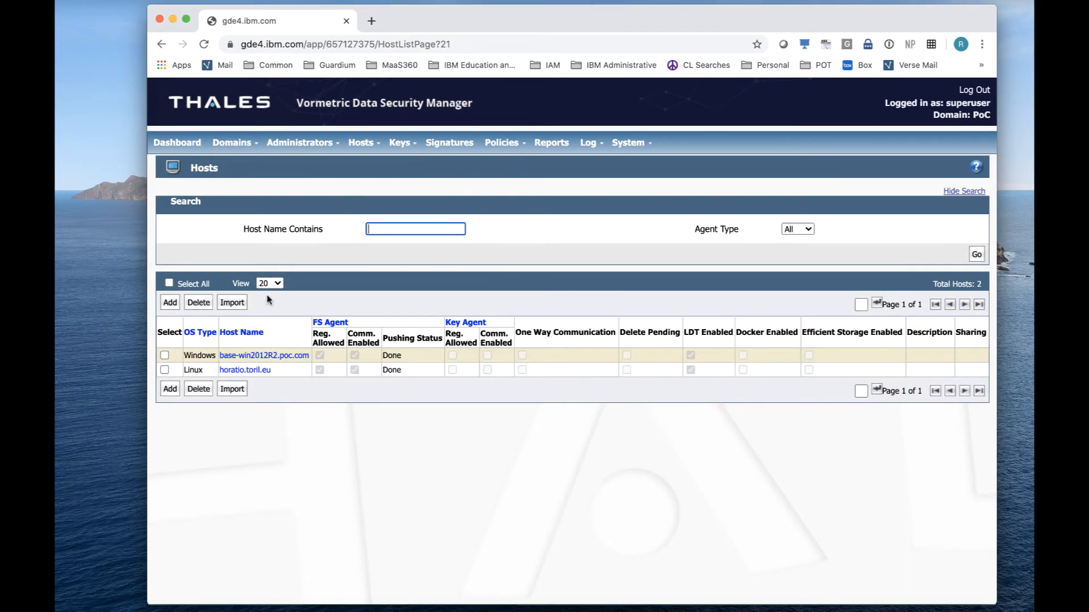
pyautogui.click(251, 355)
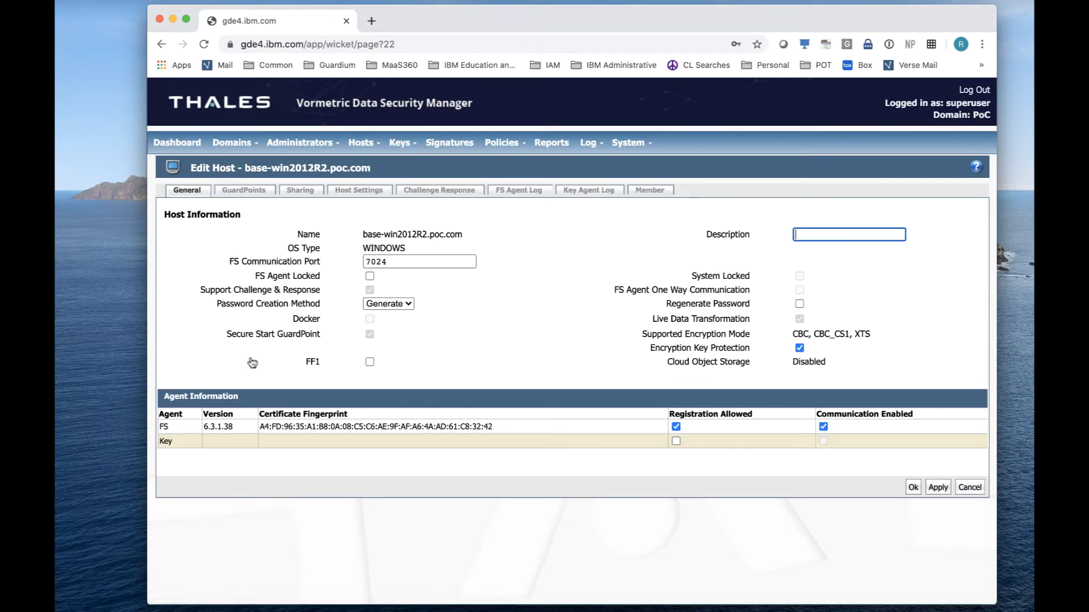
pyautogui.click(239, 196)
pyautogui.click(174, 396)
pyautogui.click(399, 214)
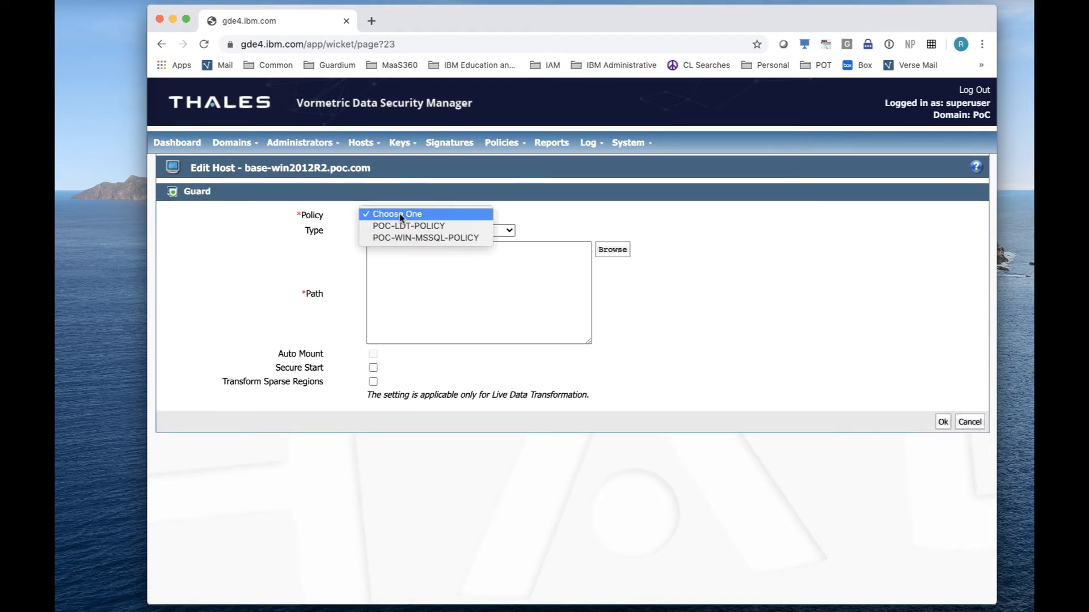
pyautogui.click(394, 238)
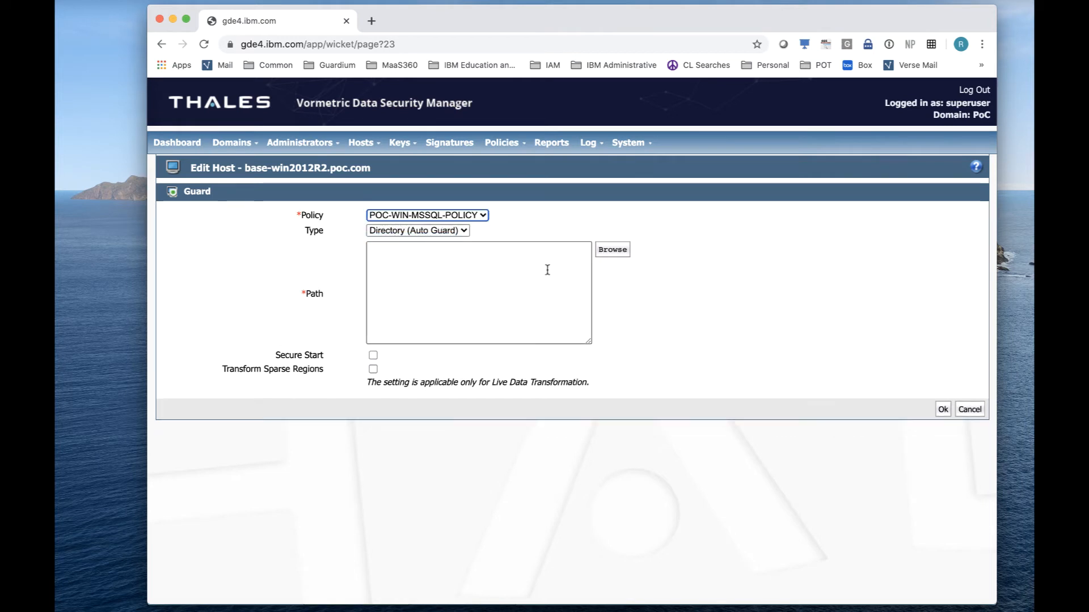
# - Select C:\bikestore\ on the remote host as the protected path, enable Secure Start, and save the GuardPoint
pyautogui.click(611, 252)
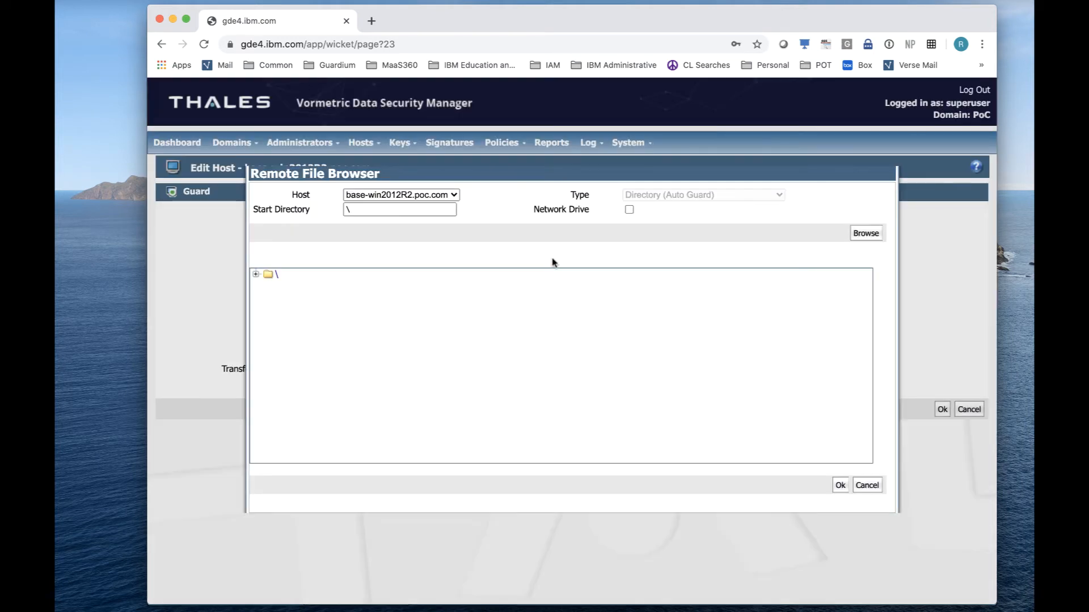
pyautogui.click(255, 276)
pyautogui.click(268, 285)
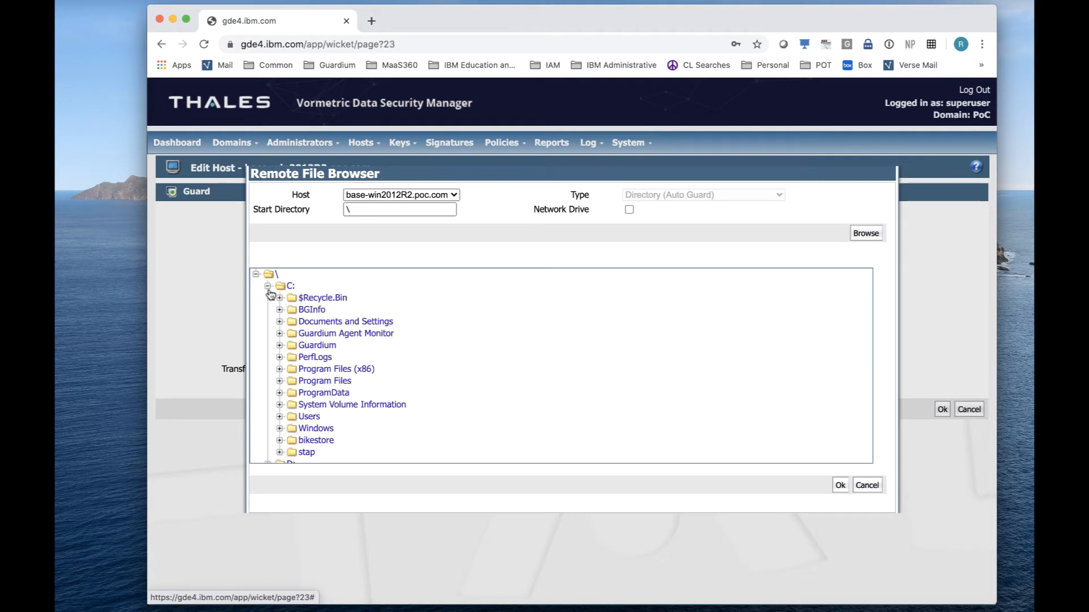
pyautogui.click(320, 441)
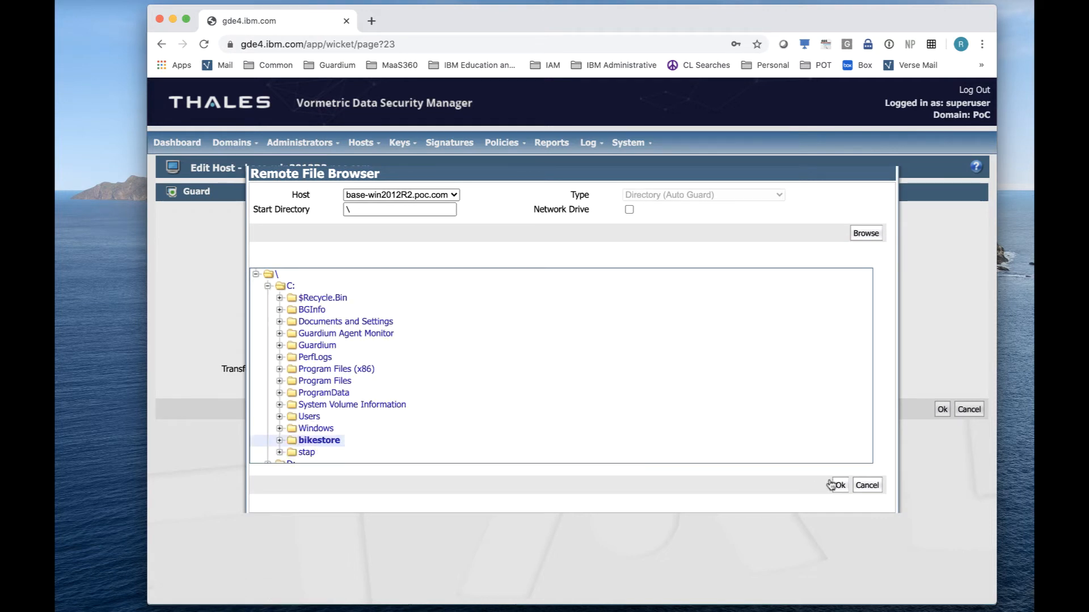
pyautogui.click(840, 484)
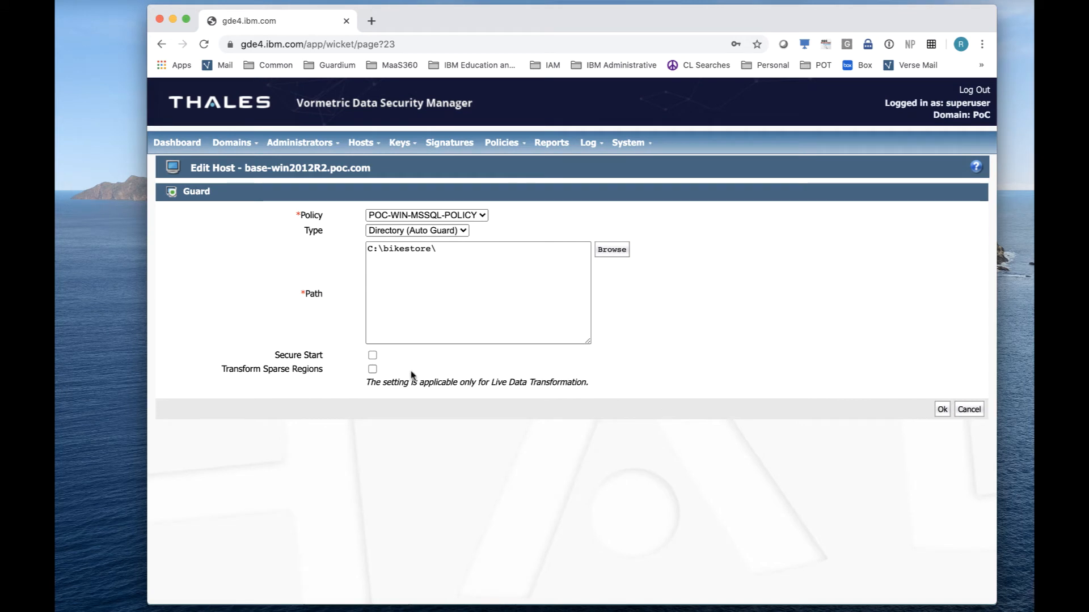
pyautogui.click(373, 355)
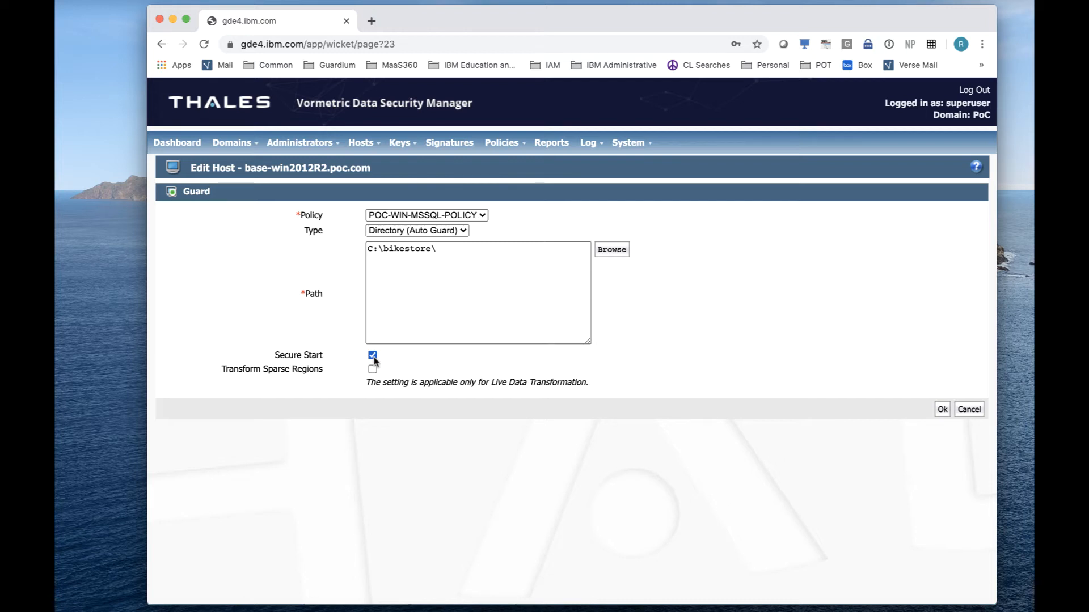
pyautogui.click(943, 409)
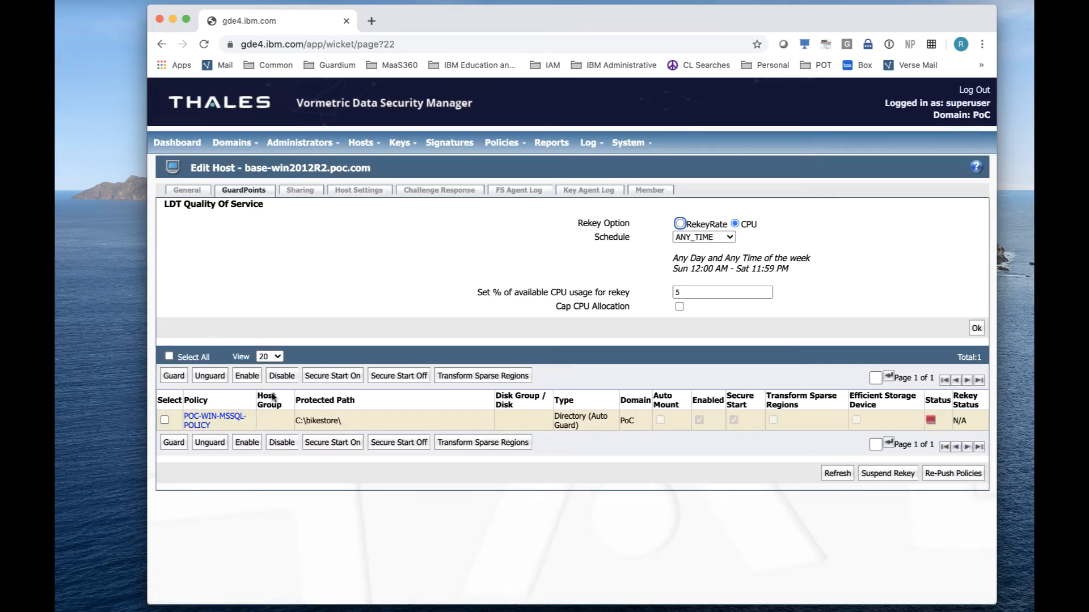
# - Enable the C:\bikestore\ GuardPoint and review its status details
pyautogui.click(164, 420)
pyautogui.click(248, 443)
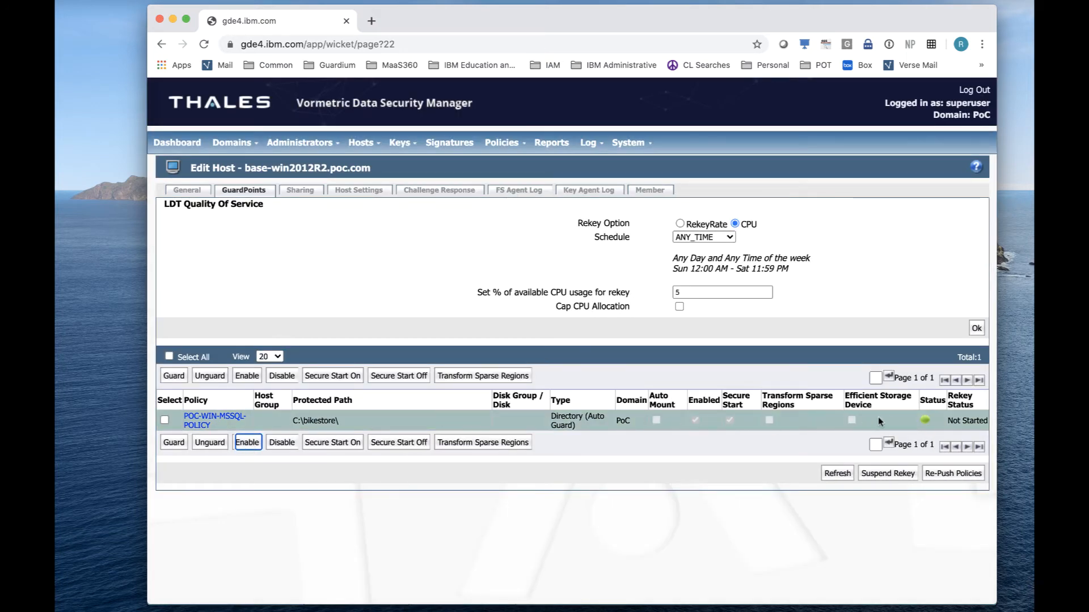
pyautogui.click(925, 419)
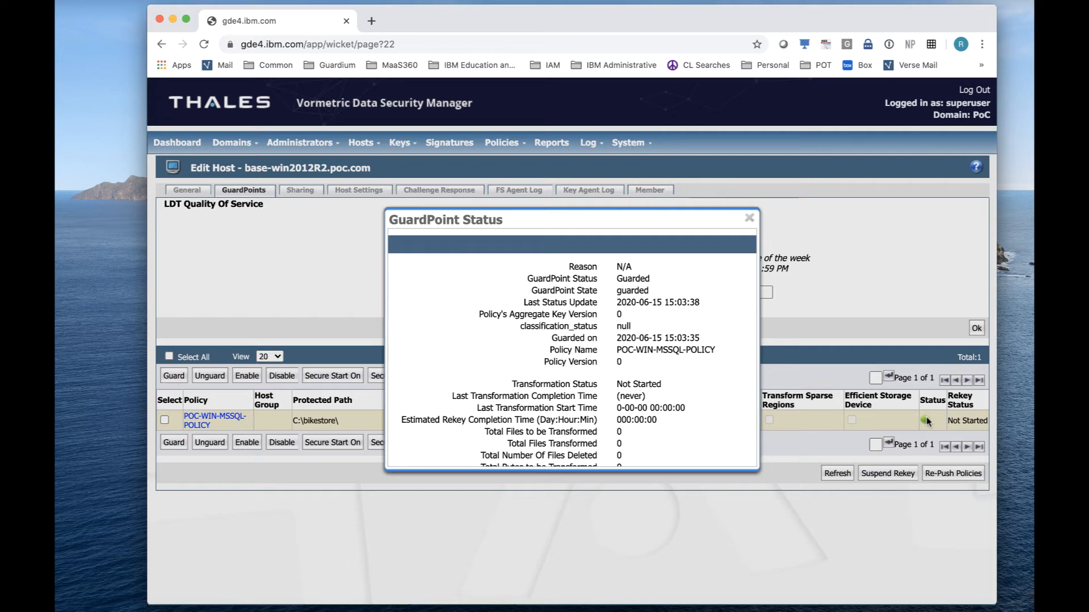
pyautogui.click(749, 217)
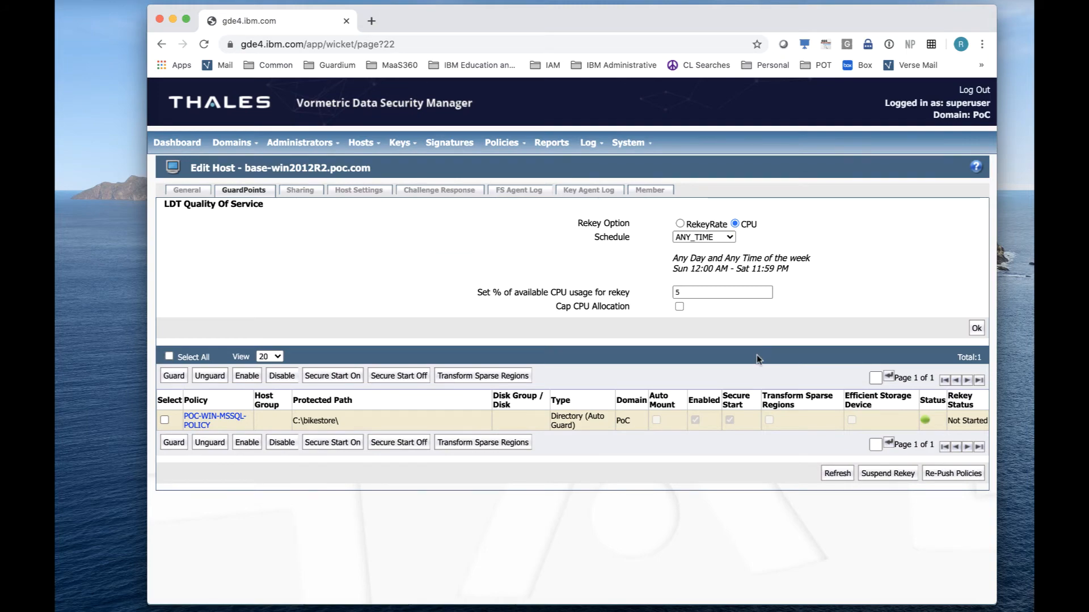
# - Switch to Sql Server Configuration Manager in the Windows VM and start the SQL Server database service
pyautogui.hotkey('ctrl', 'Up')
pyautogui.click(428, 254)
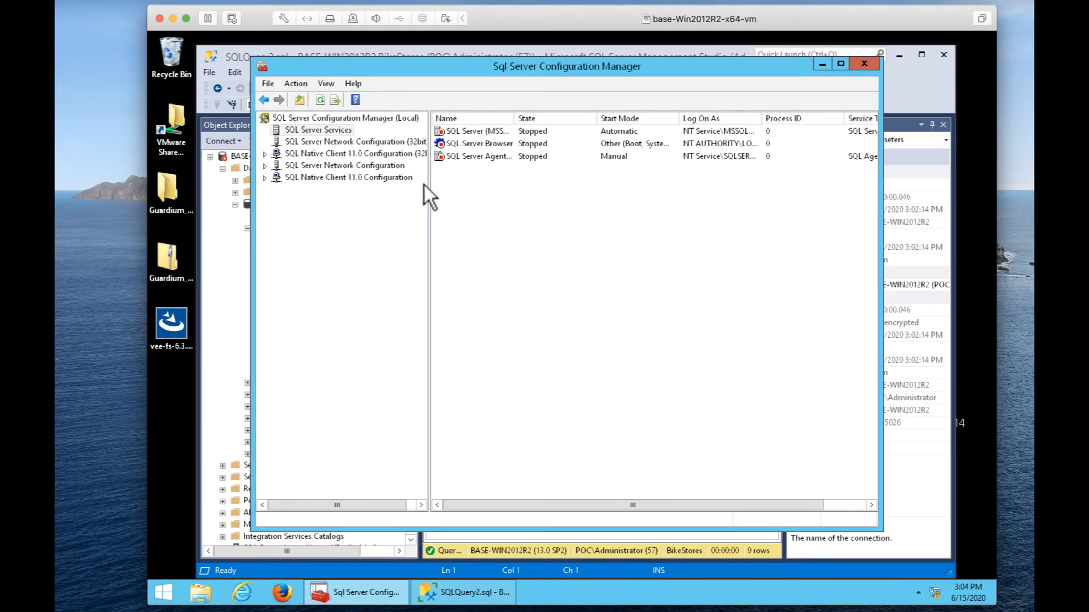
pyautogui.rightClick(451, 131)
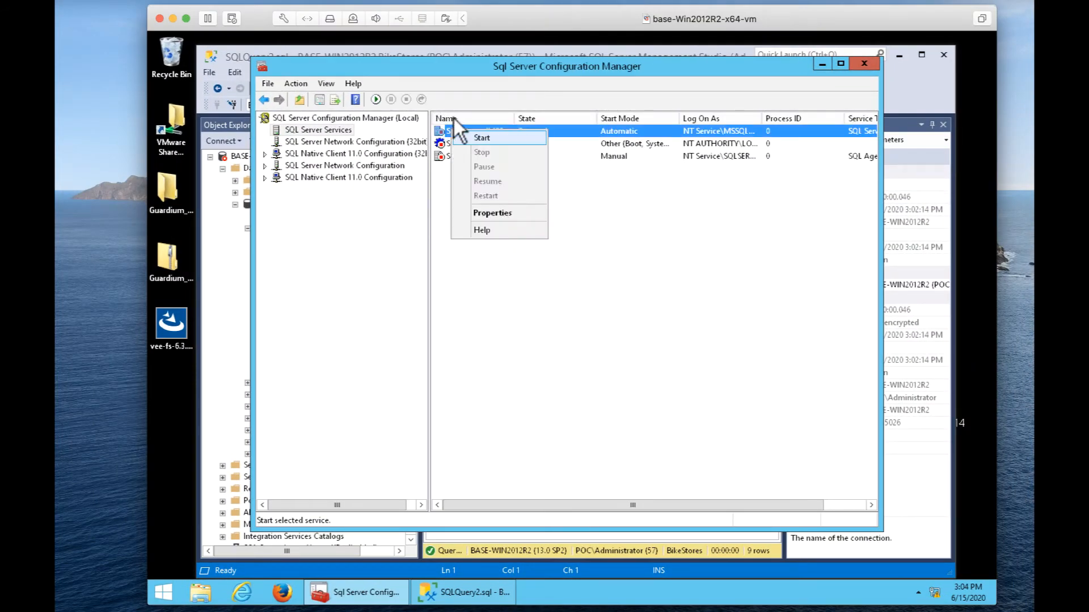
pyautogui.click(479, 138)
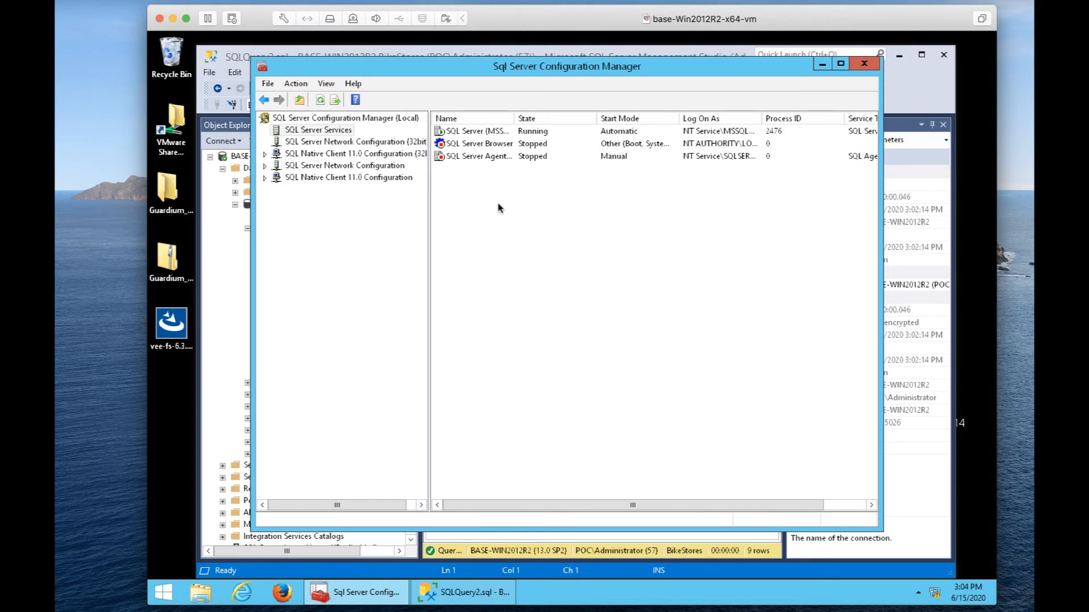
# - Switch to Vormetric Data Security Manager and reload the host's page to check the GuardPoint's rekey status
pyautogui.hotkey('ctrl', 'Up')
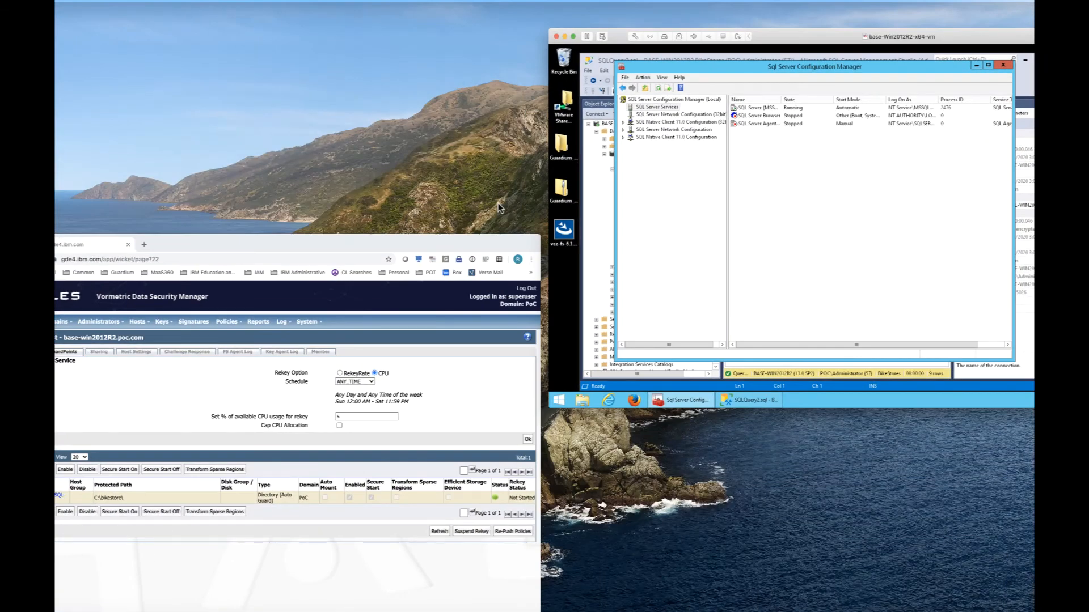
pyautogui.click(333, 420)
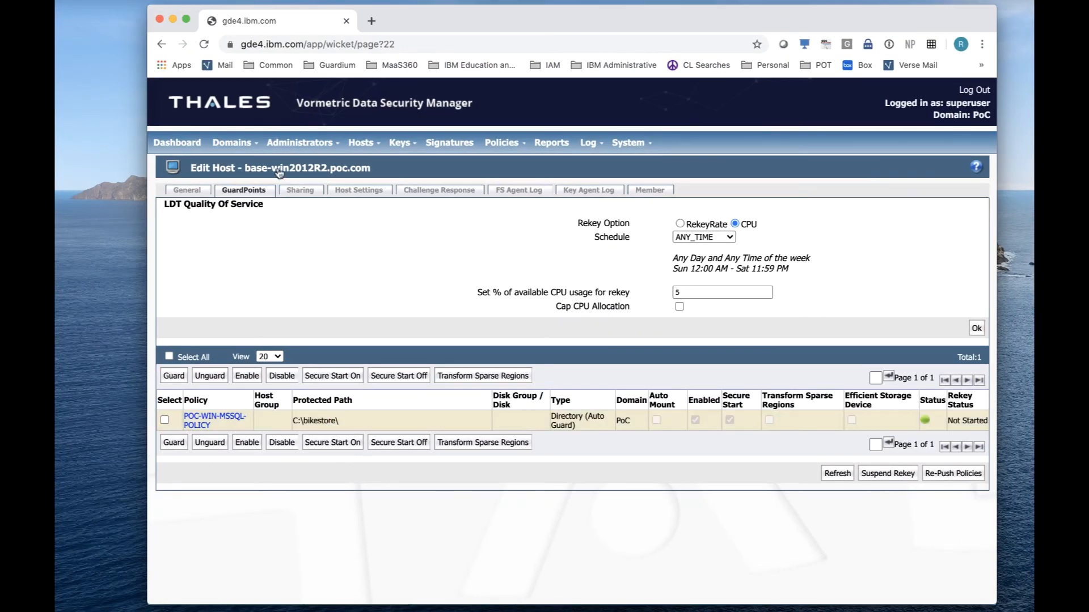
pyautogui.click(204, 45)
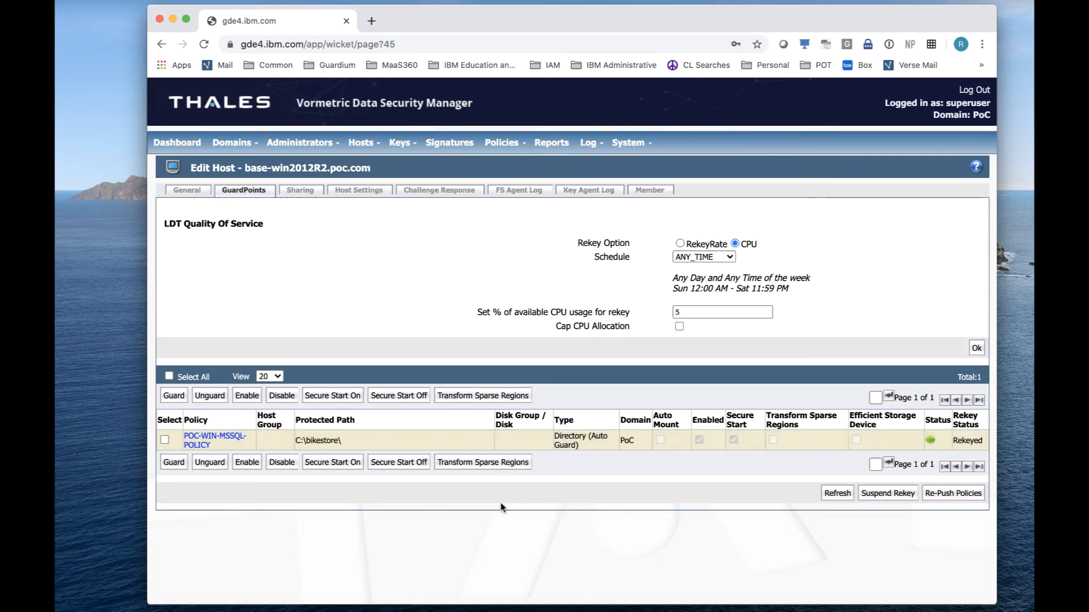
# - Launch SQL Server Management Studio in the Windows VM and connect to BASE-WIN2012R2 with Windows Authentication
pyautogui.hotkey('ctrl', 'Left')
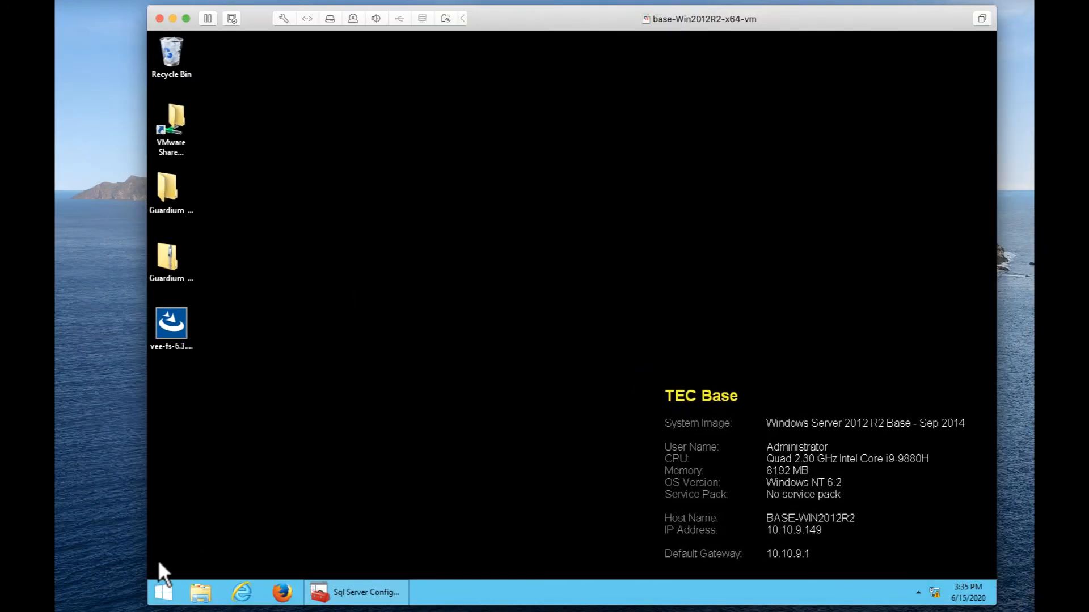
pyautogui.click(158, 575)
pyautogui.click(219, 547)
pyautogui.write('sq')
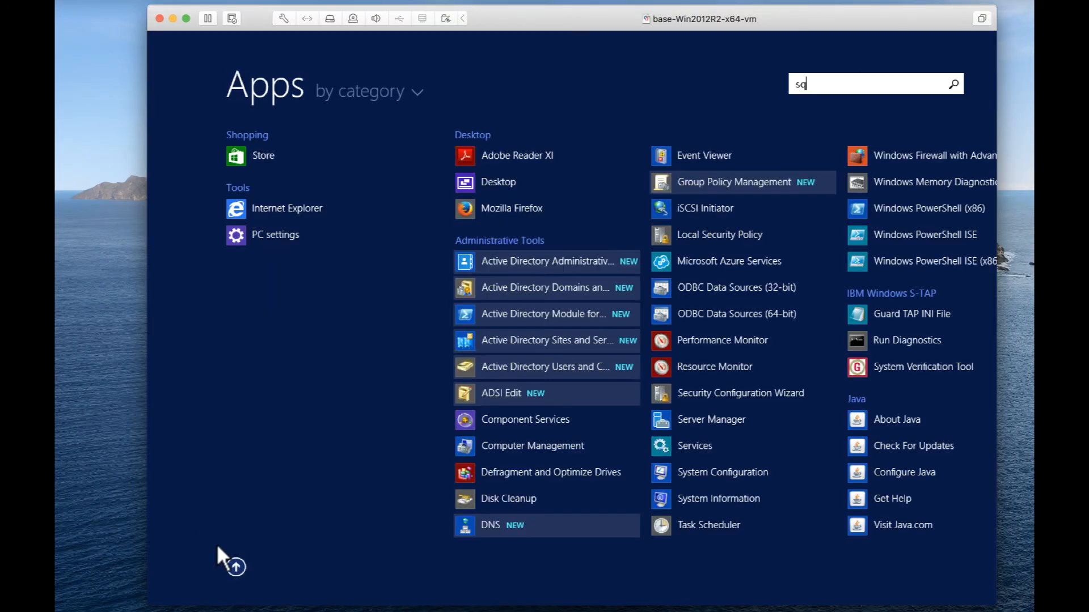
pyautogui.write('l')
pyautogui.click(273, 260)
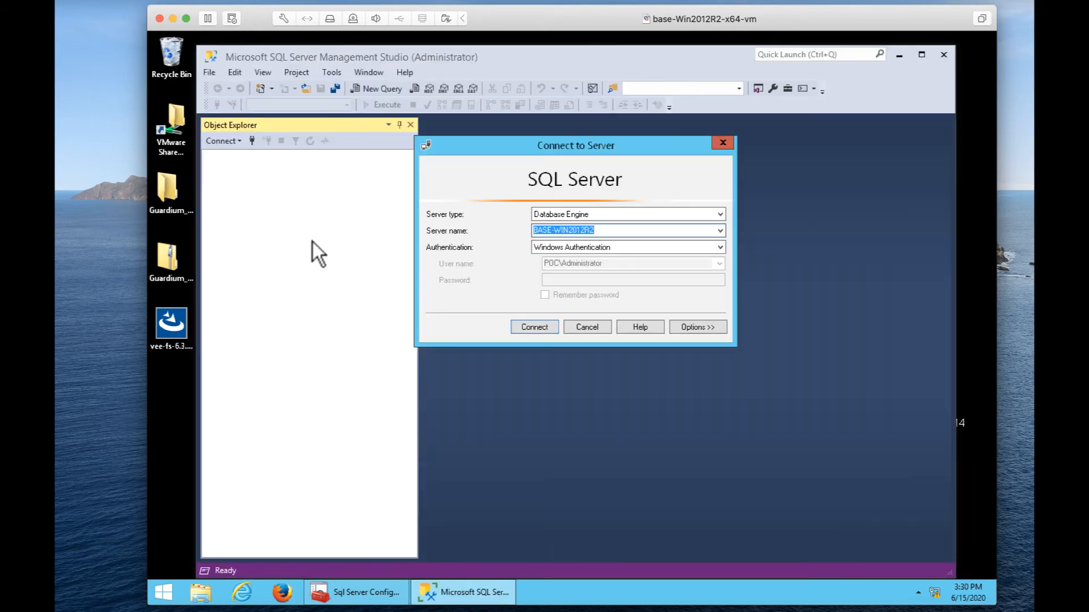
pyautogui.click(533, 327)
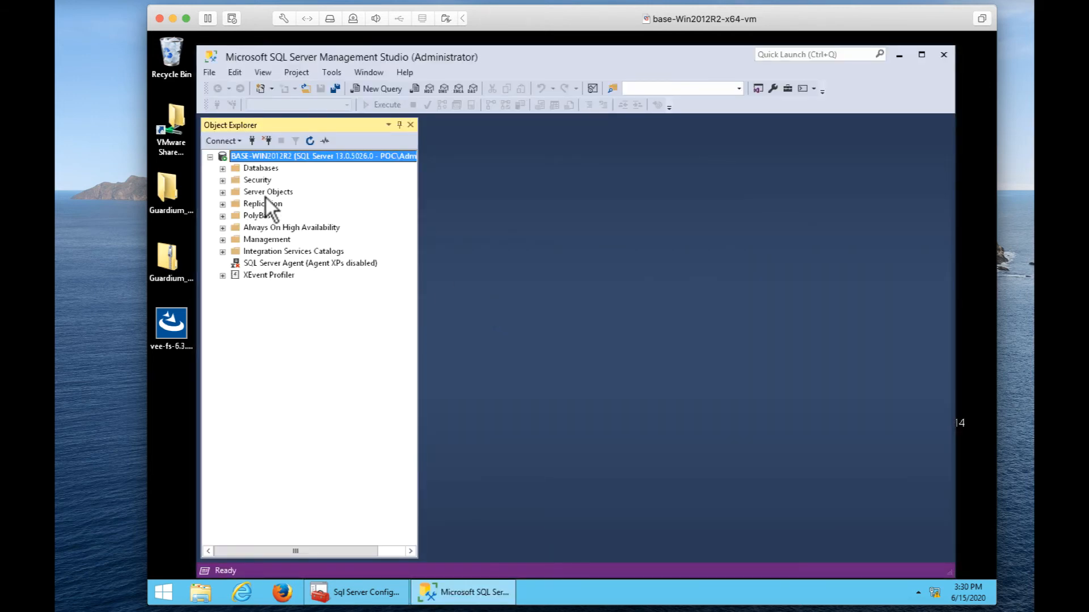
# - Expand the tables of the BikeStores database and display the rows of the production.stocks table
pyautogui.click(222, 168)
pyautogui.click(235, 203)
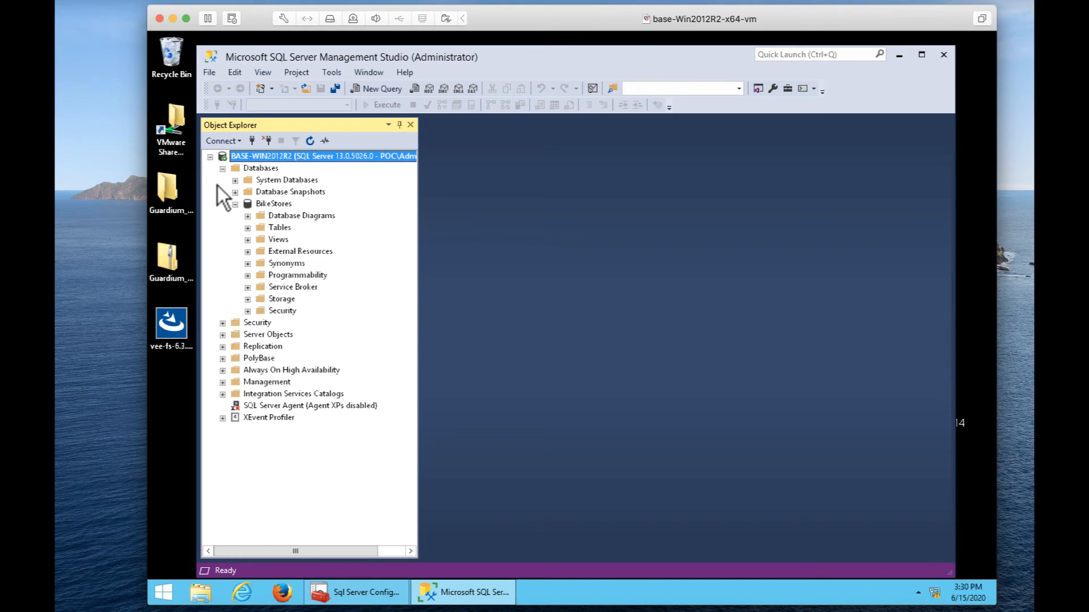
pyautogui.click(247, 227)
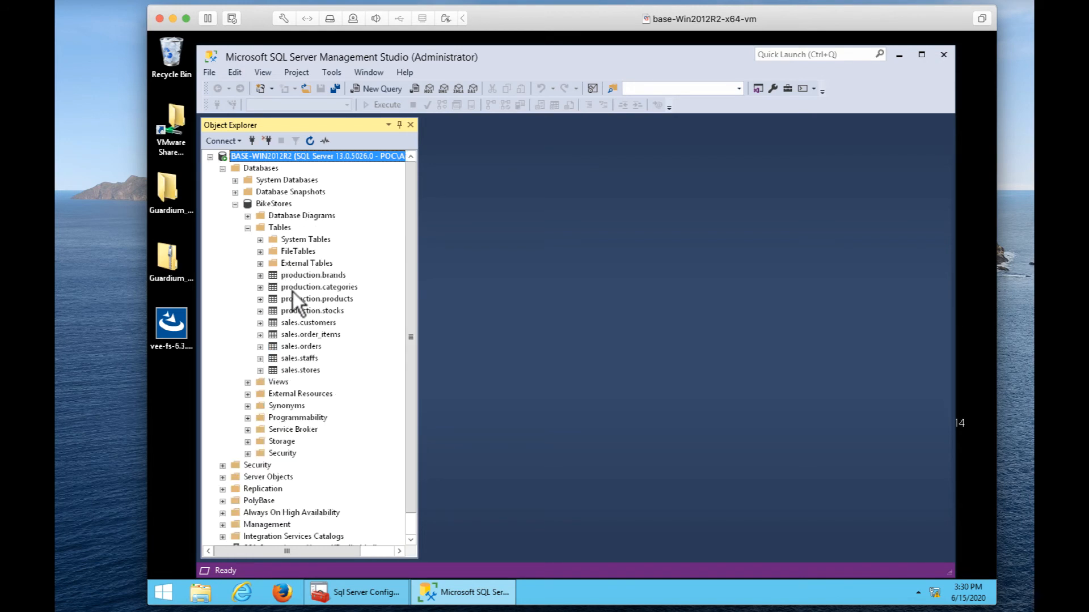
pyautogui.click(301, 310)
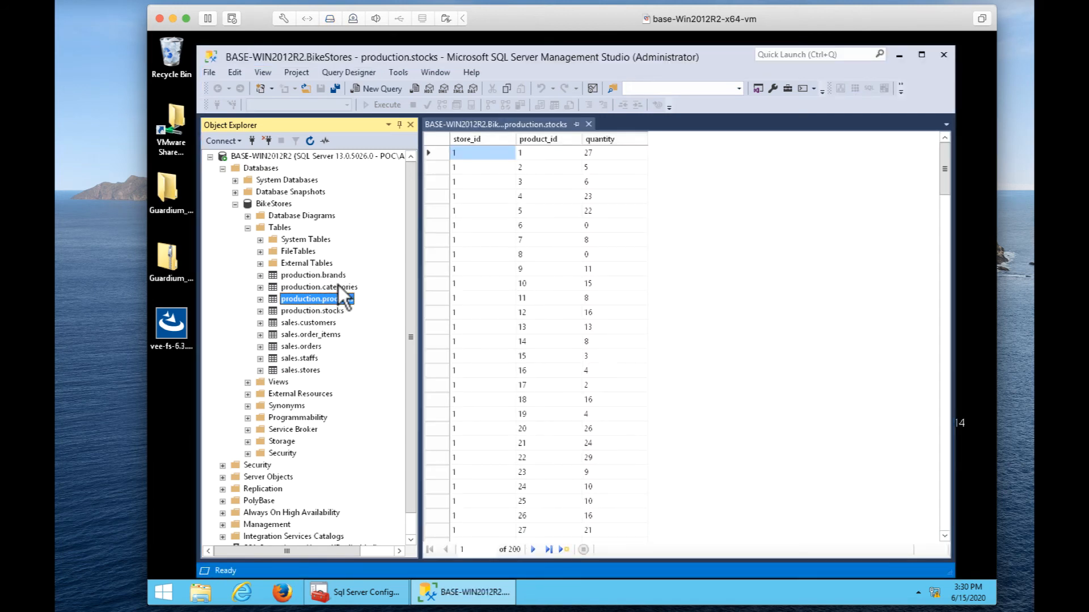
pyautogui.rightClick(311, 310)
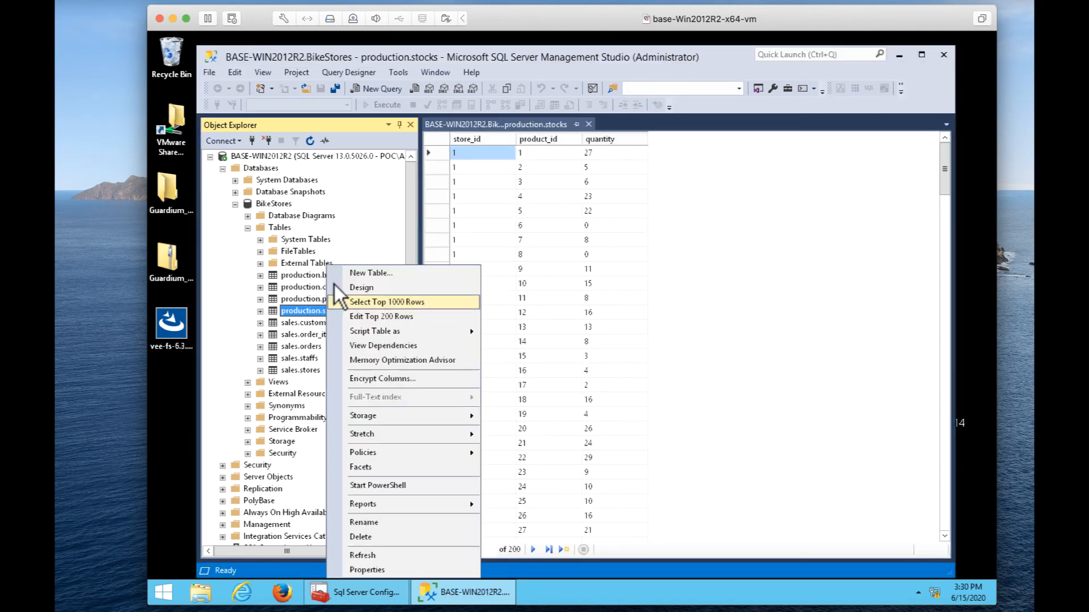
pyautogui.click(340, 301)
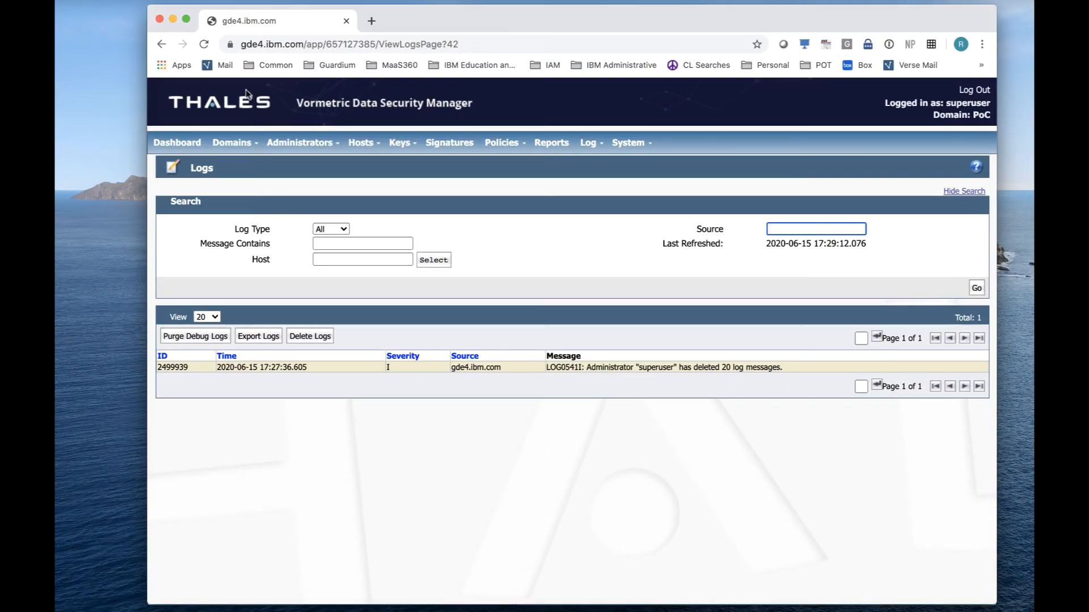
# - Switch to Vormetric Data Security Manager, refresh the logs and review the Agent log entries for the bikestore files
pyautogui.click(203, 43)
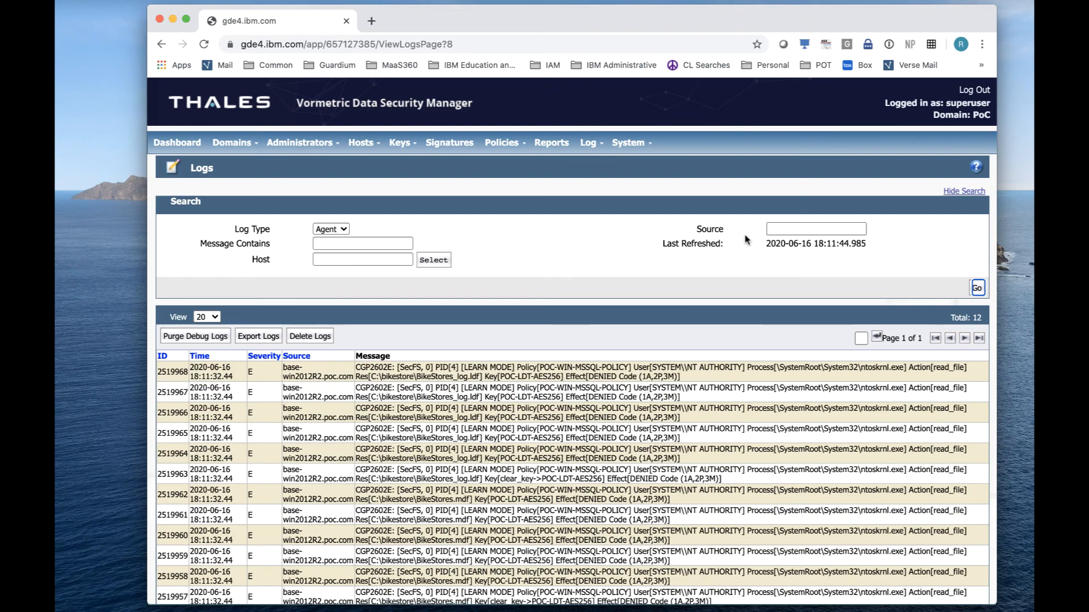
pyautogui.scroll(-1, 692, 398)
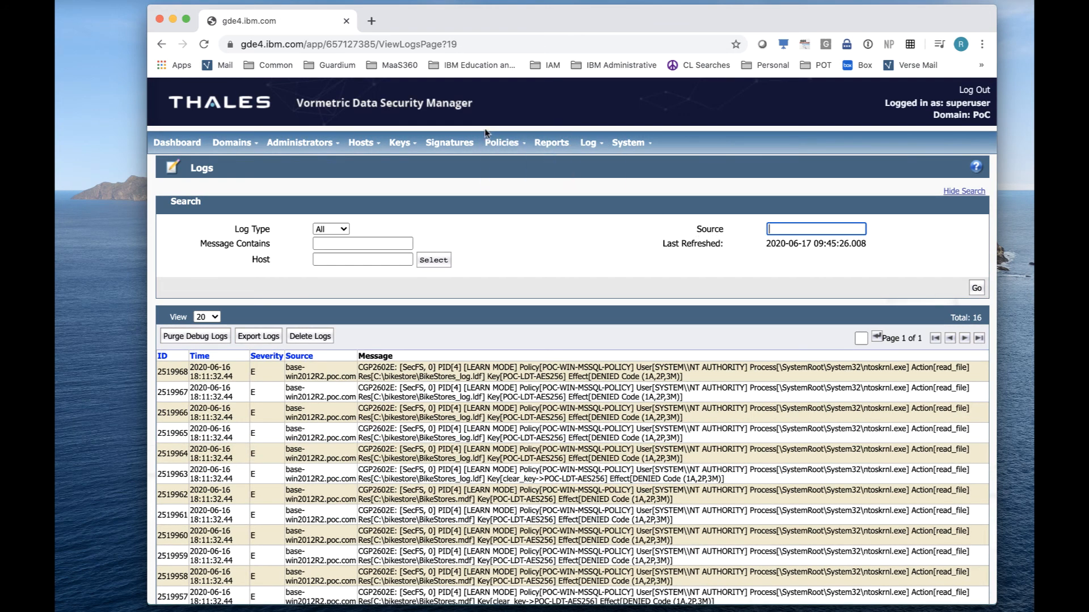
# - Open POC-WIN-MSSQL-POLICY, start a new security rule and create a process set named MSSQL-PROC for it
pyautogui.click(497, 141)
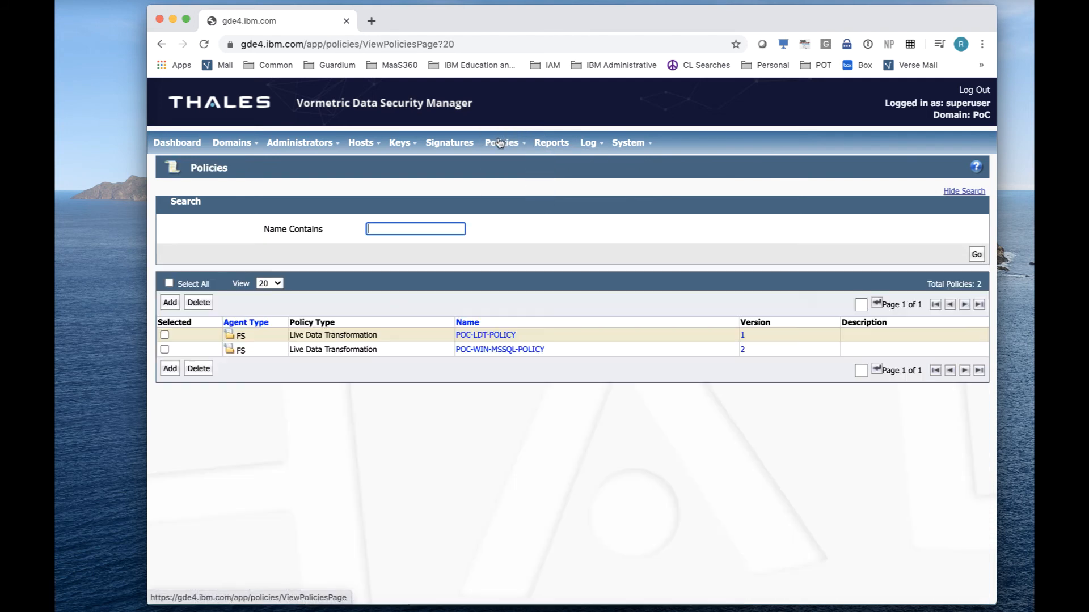
pyautogui.click(480, 350)
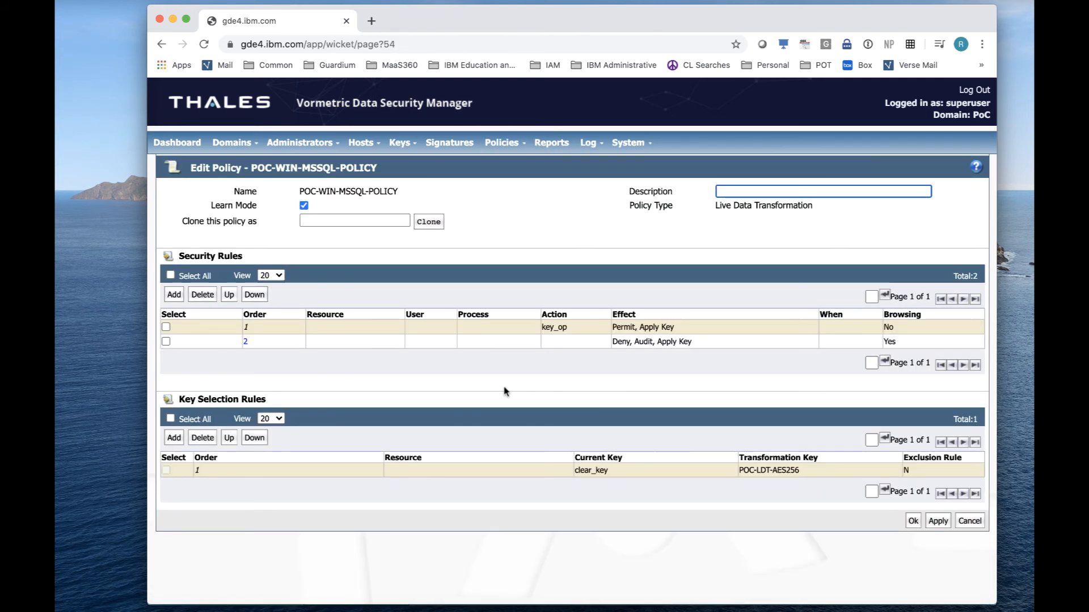
pyautogui.click(173, 295)
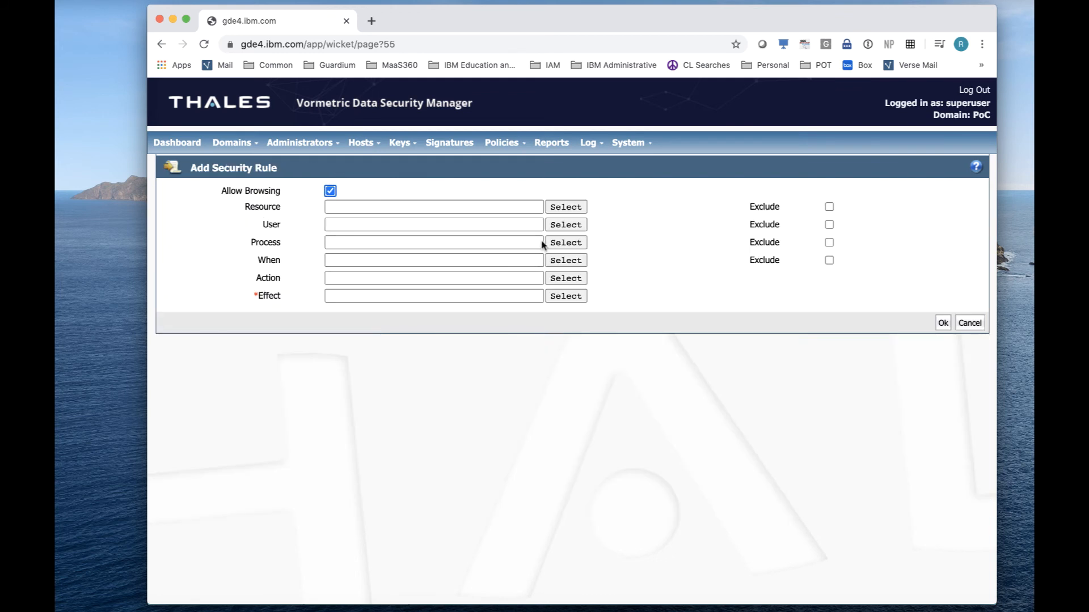
pyautogui.click(564, 241)
pyautogui.click(172, 292)
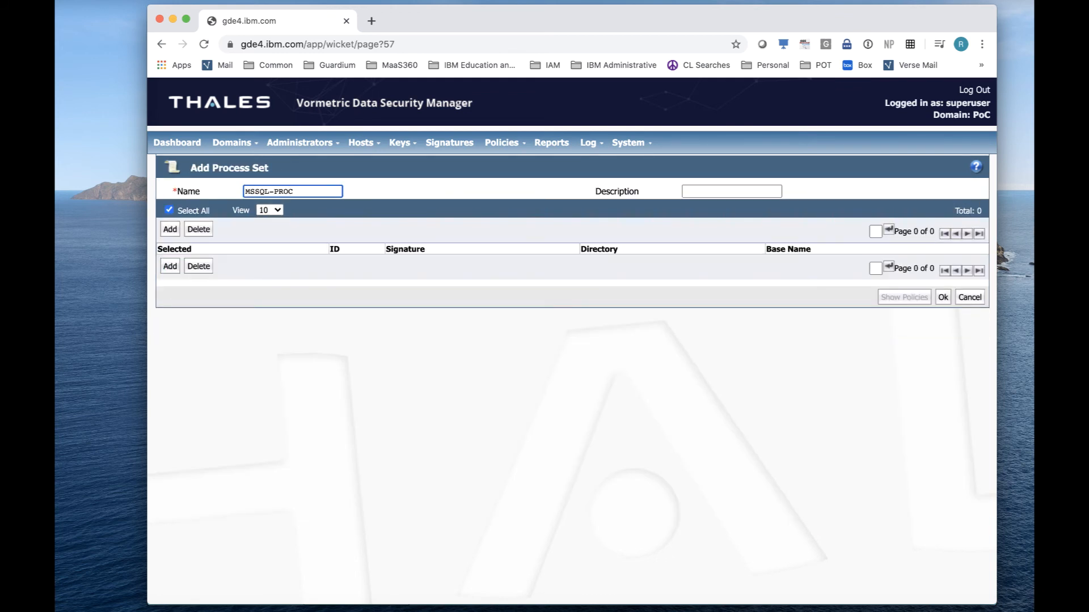
pyautogui.click(942, 297)
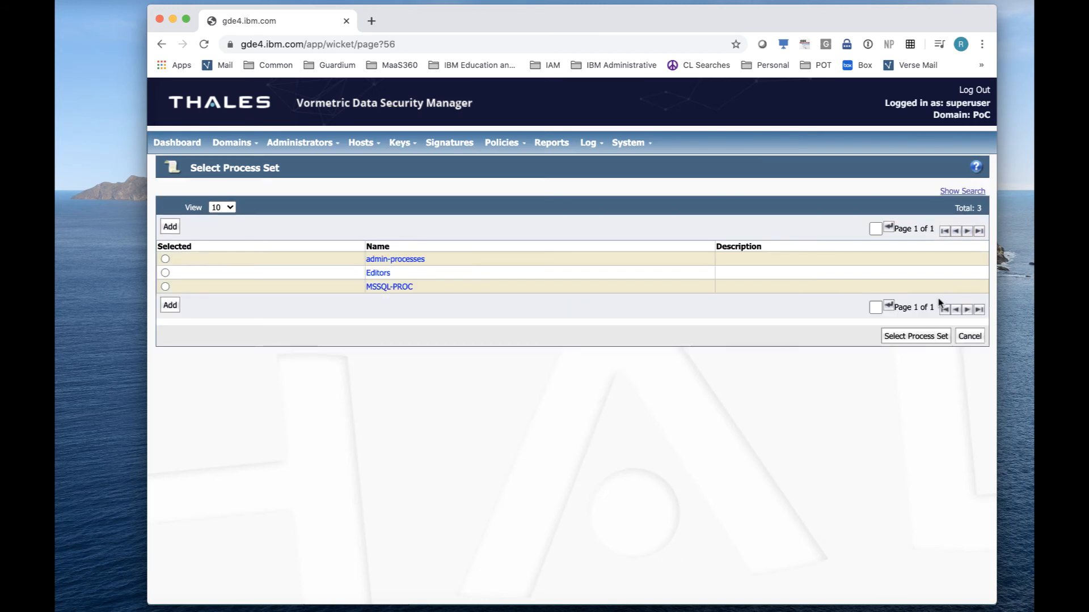
# - Start a process entry in the MSSQL-PROC process set and choose base-win2012R2.poc.com as its host
pyautogui.click(389, 287)
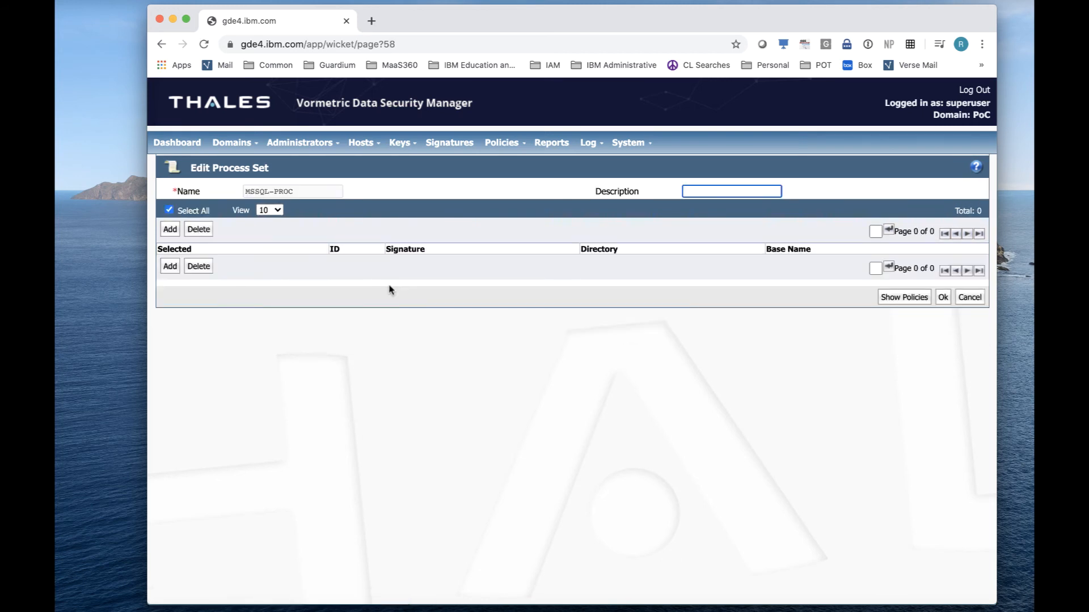
pyautogui.click(170, 230)
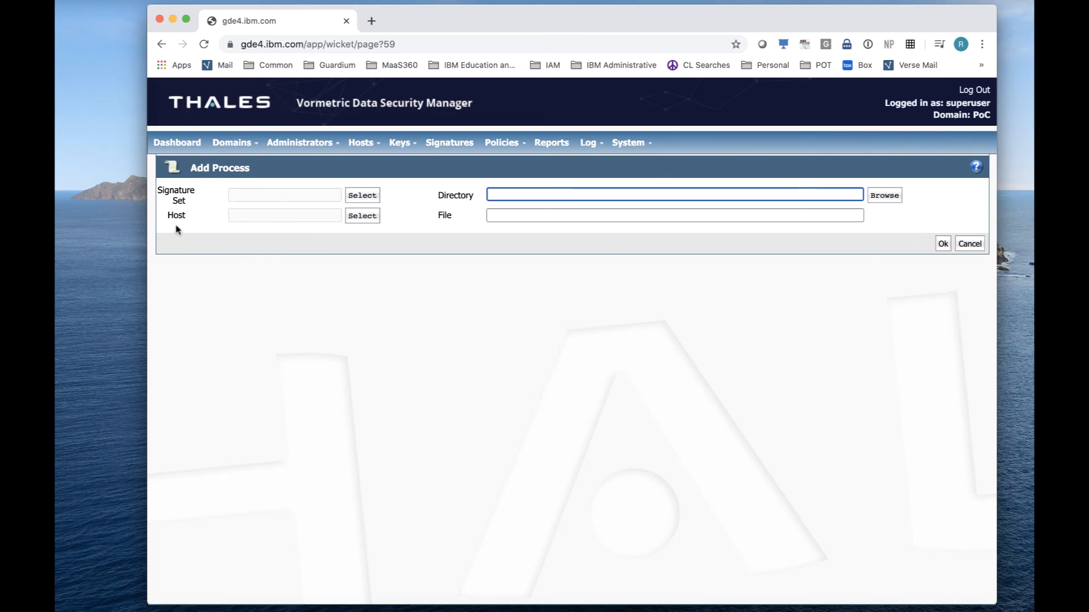
pyautogui.click(351, 216)
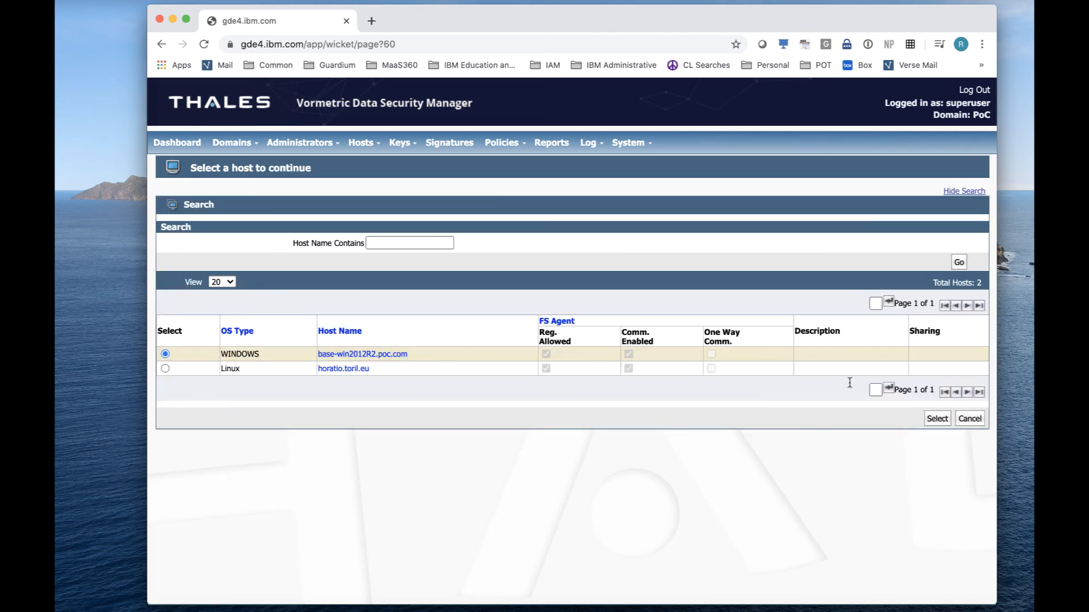
pyautogui.click(937, 419)
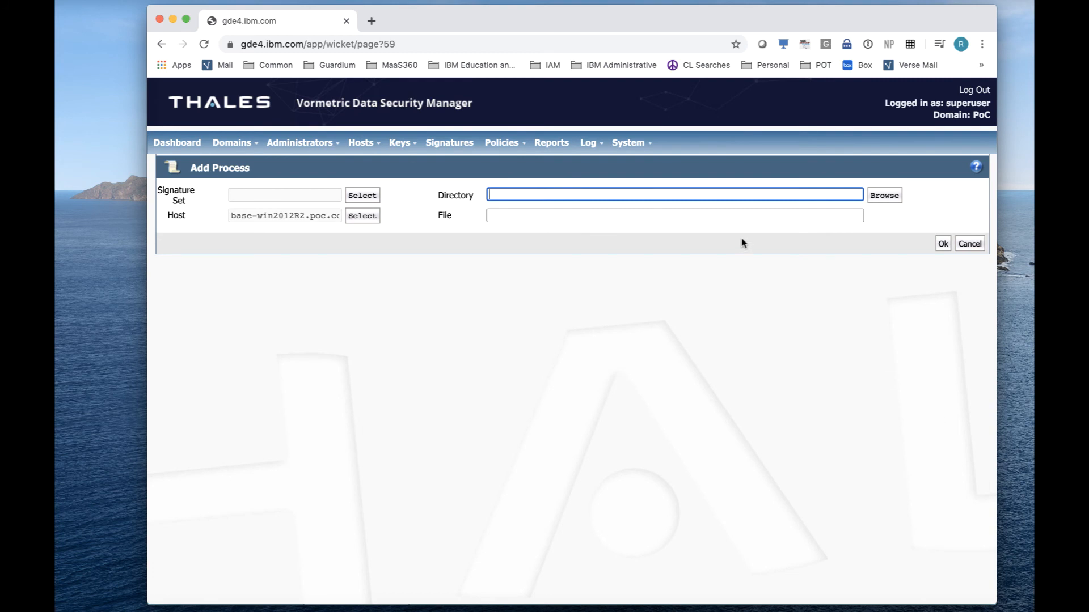
# - Browse the host for the process directory C:\Program Files\Microsoft SQL Server\MSSQL13.MSSQLSERVER\MSSQL\Binn\, add it and save the process set
pyautogui.click(884, 196)
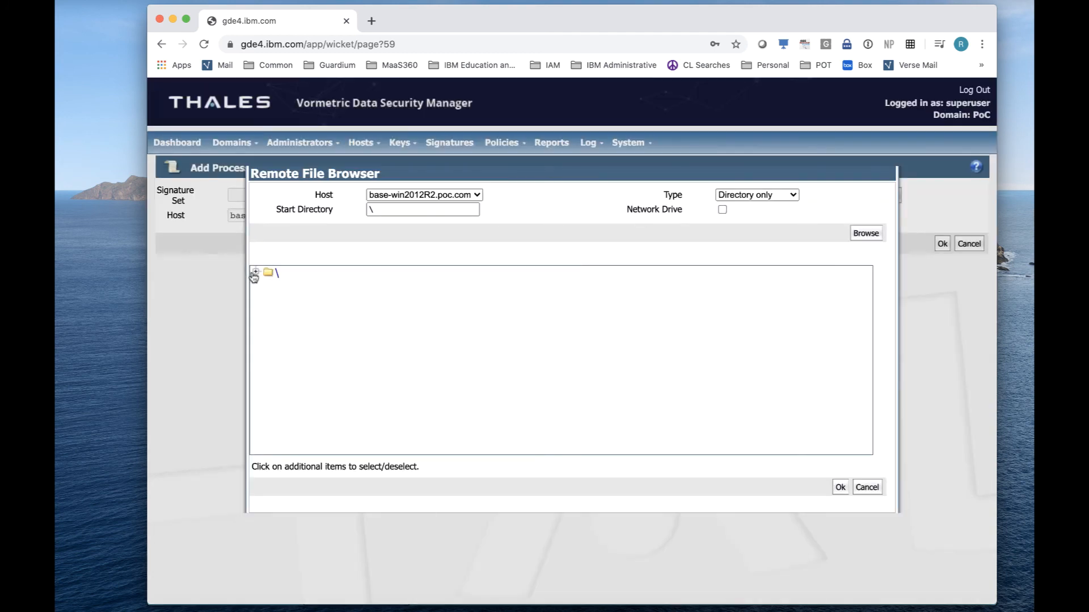
pyautogui.click(255, 272)
pyautogui.click(268, 286)
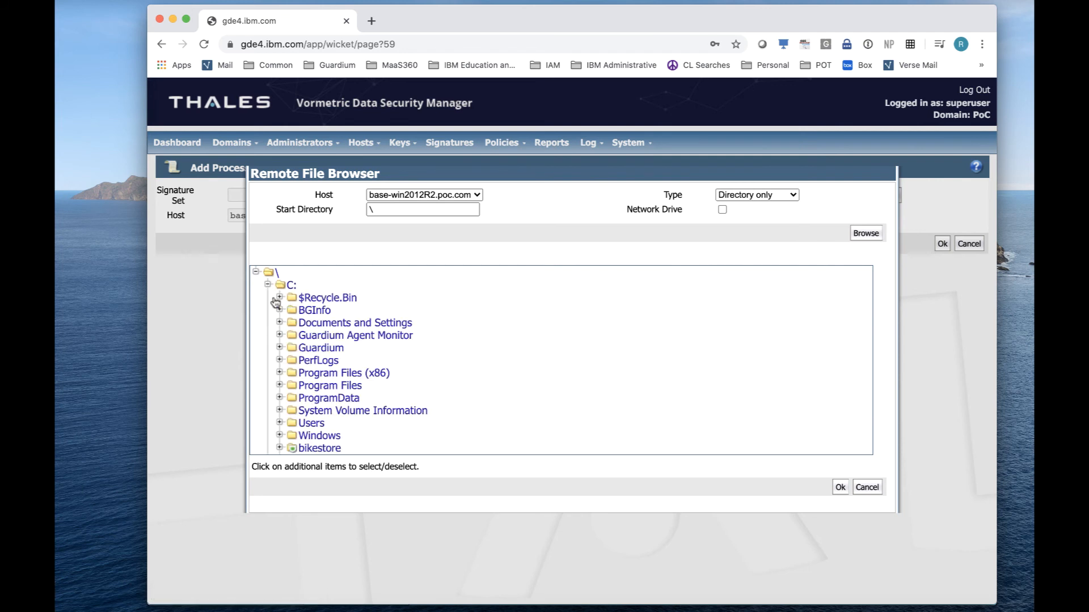
pyautogui.click(289, 386)
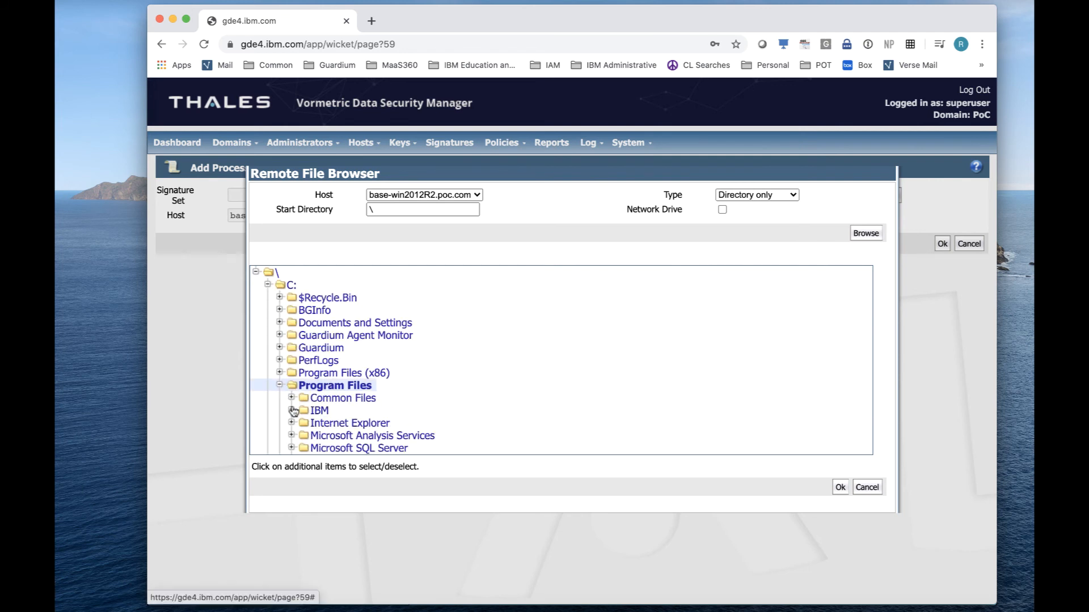
pyautogui.scroll(-2, 294, 402)
pyautogui.click(290, 380)
pyautogui.scroll(-3, 291, 368)
pyautogui.click(303, 397)
pyautogui.scroll(-3, 306, 397)
pyautogui.click(331, 353)
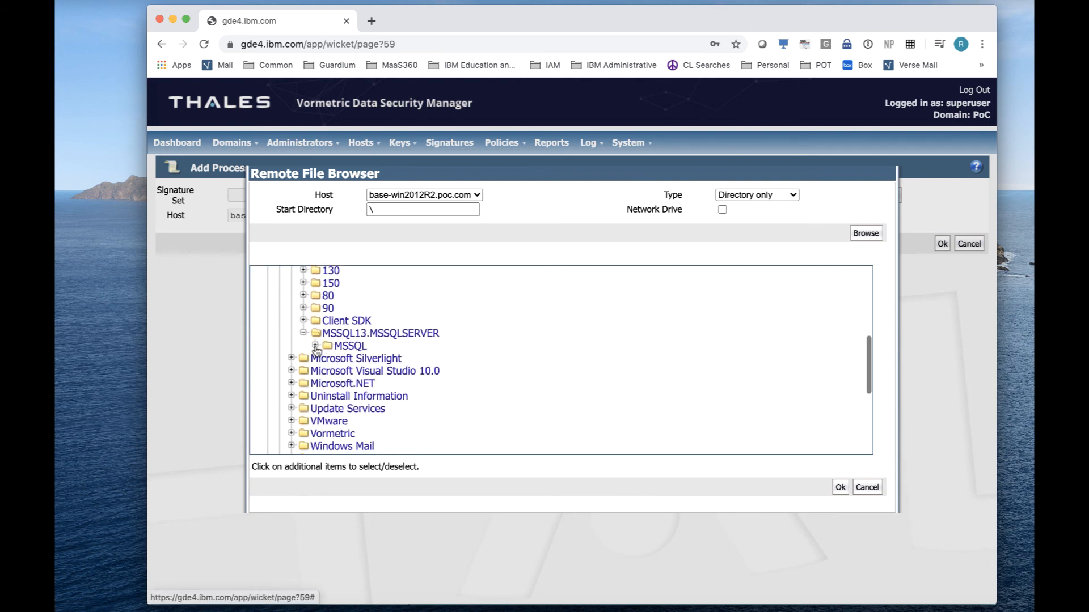
pyautogui.click(347, 376)
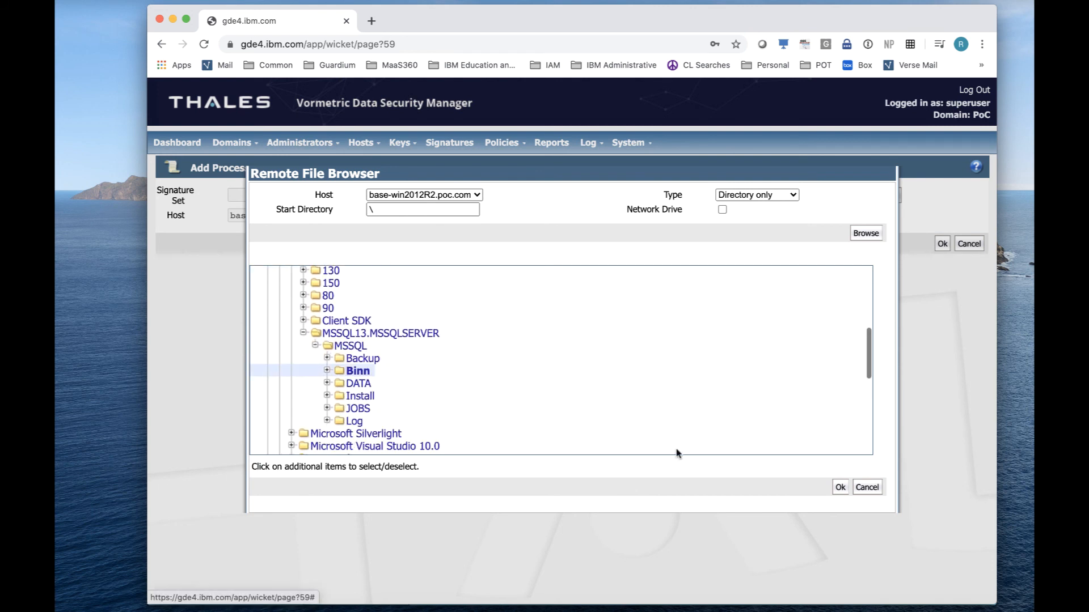
pyautogui.click(839, 487)
pyautogui.click(941, 245)
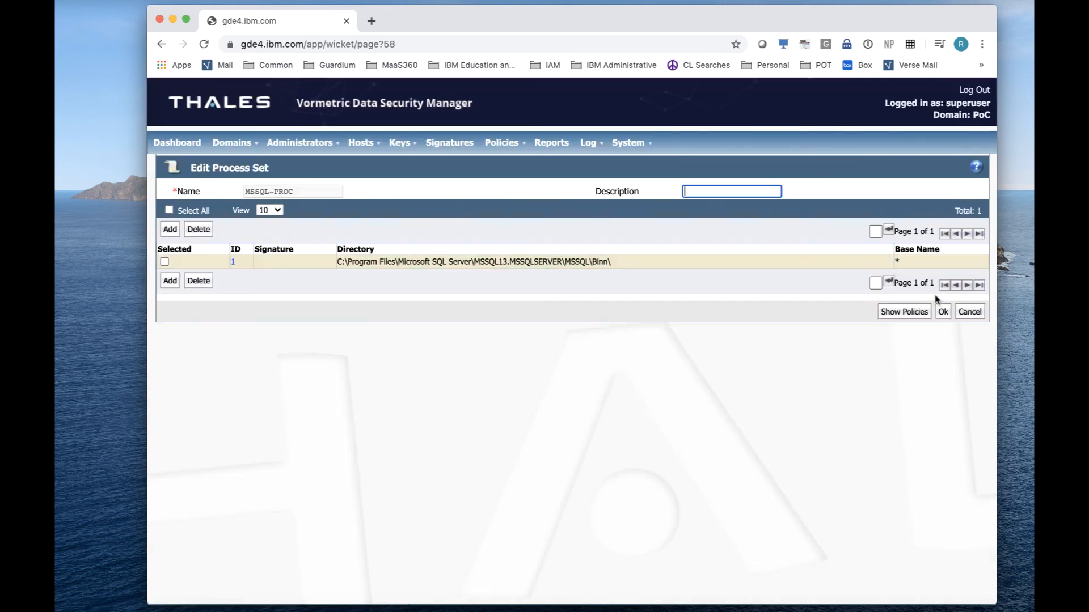
pyautogui.click(943, 312)
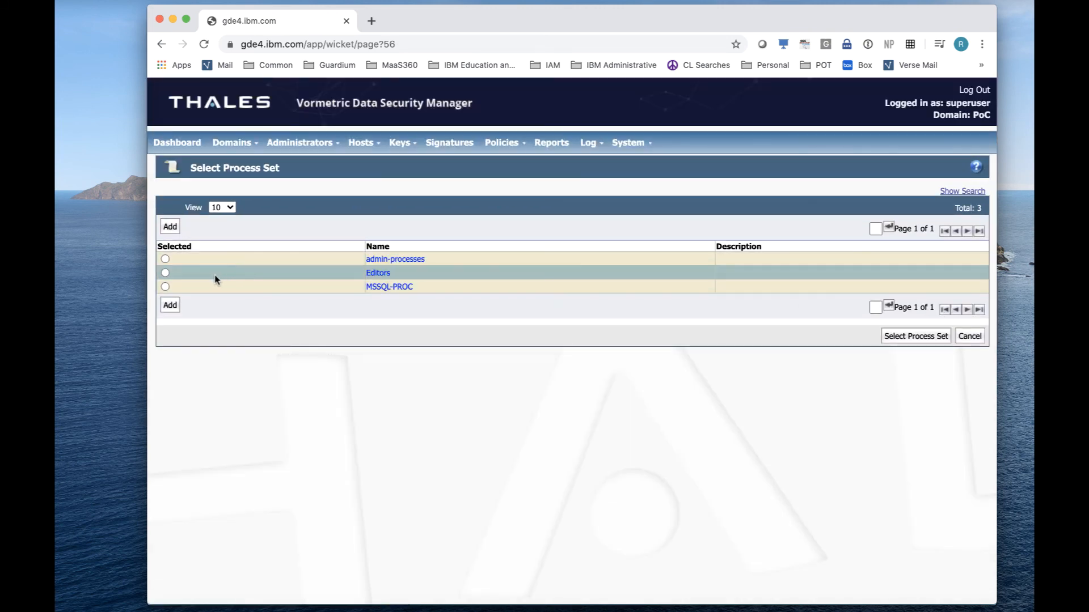
# - Assign the MSSQL-PROC process set to the new security rule with the Permit and Apply Key effects, and save the rule
pyautogui.click(165, 286)
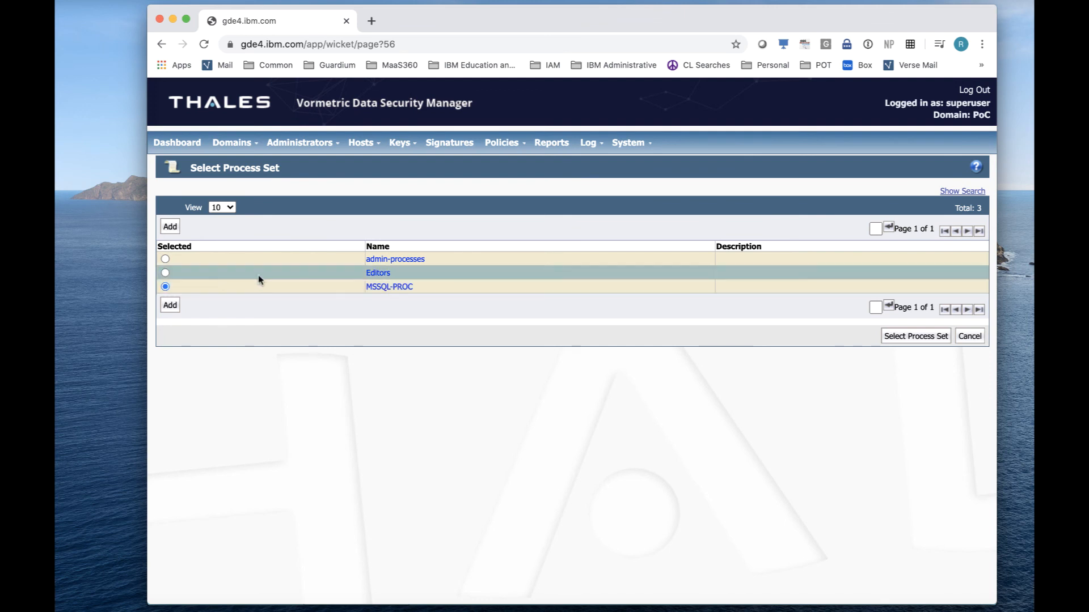
pyautogui.click(917, 338)
pyautogui.click(566, 296)
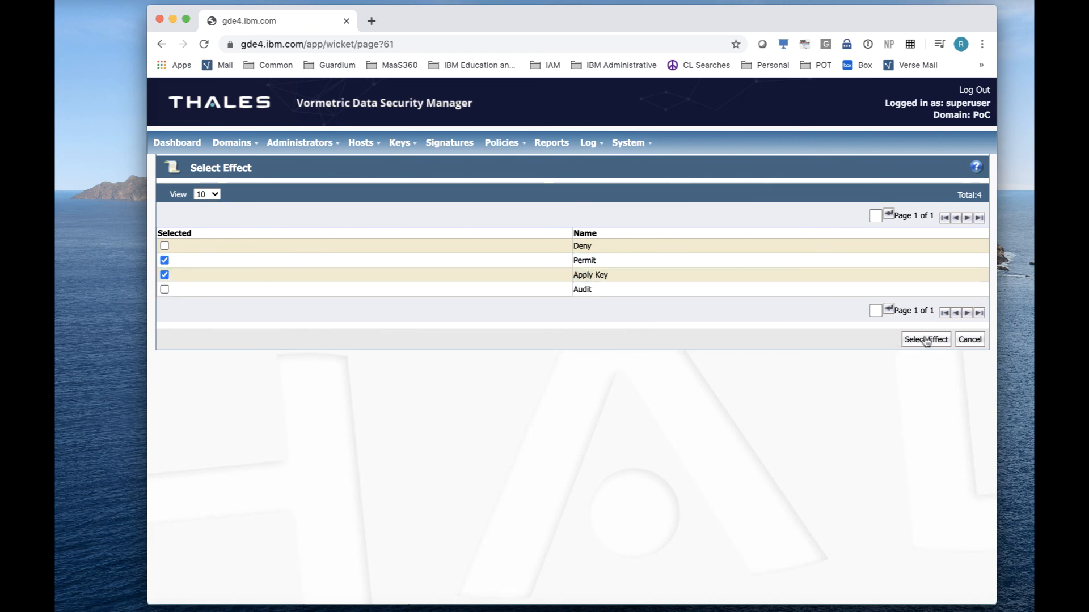
pyautogui.click(926, 339)
pyautogui.click(943, 323)
# - Move the MSSQL-PROC security rule up to order 2, above the deny rule
pyautogui.click(165, 355)
pyautogui.click(229, 294)
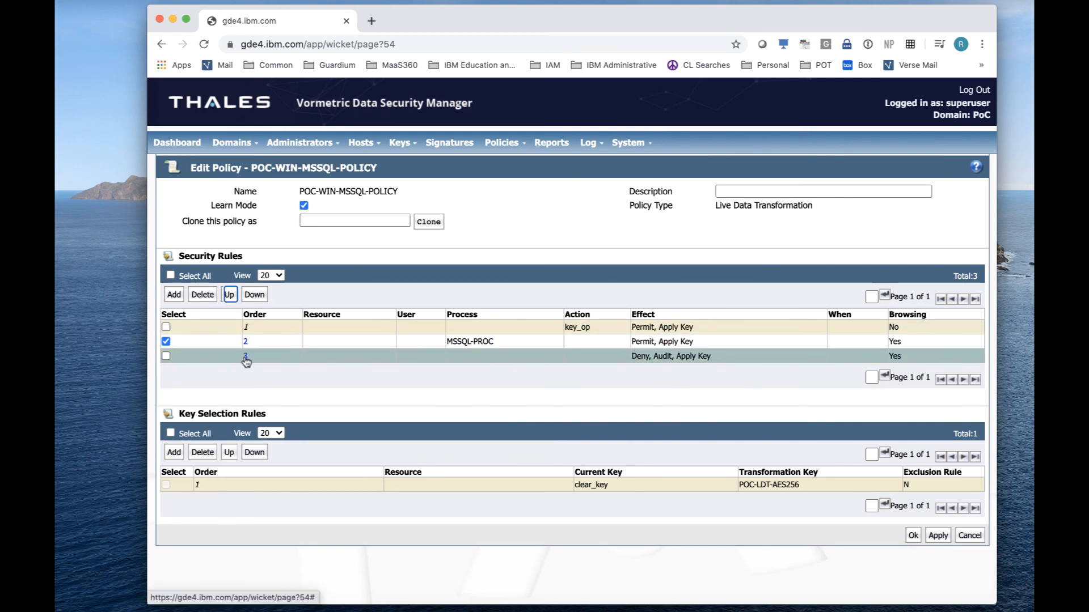
pyautogui.click(181, 347)
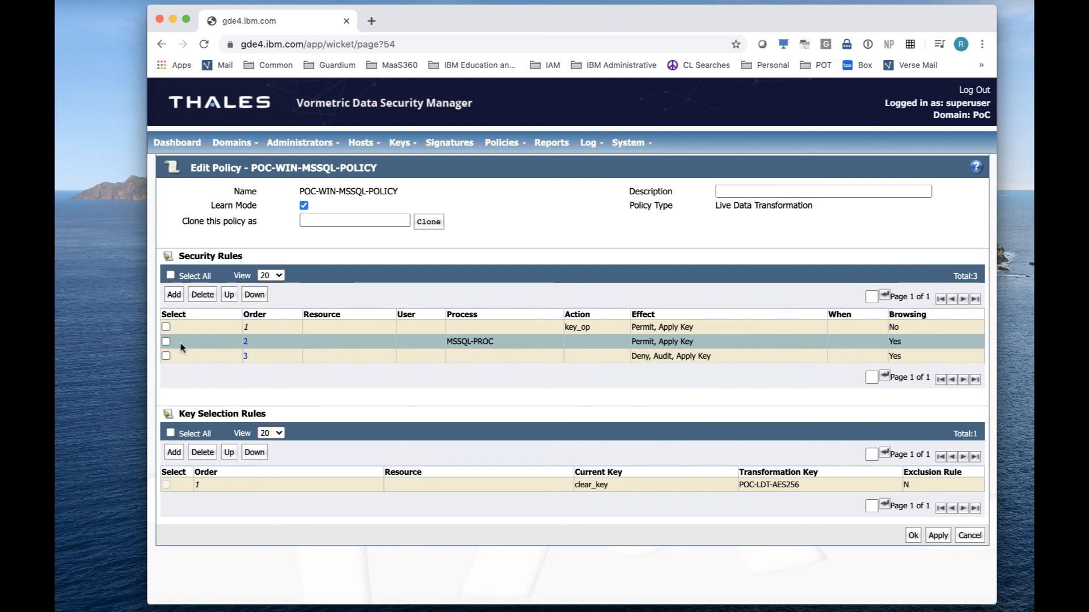
# - Remove the Apply Key effect from security rule 3, leaving only Deny and Audit, and save the rule
pyautogui.click(245, 357)
pyautogui.click(565, 297)
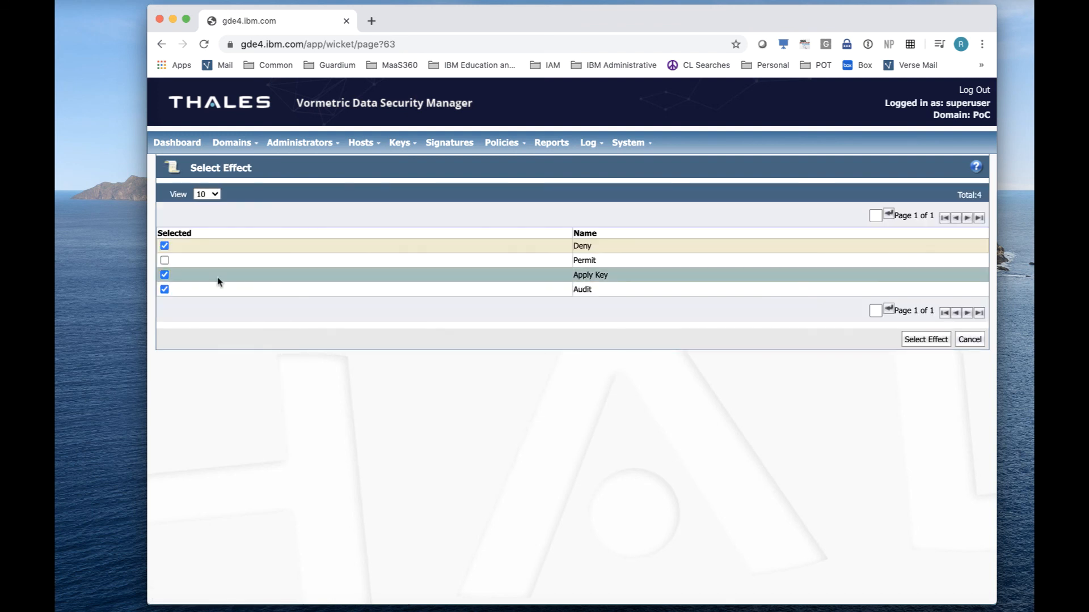
pyautogui.click(926, 339)
pyautogui.click(944, 322)
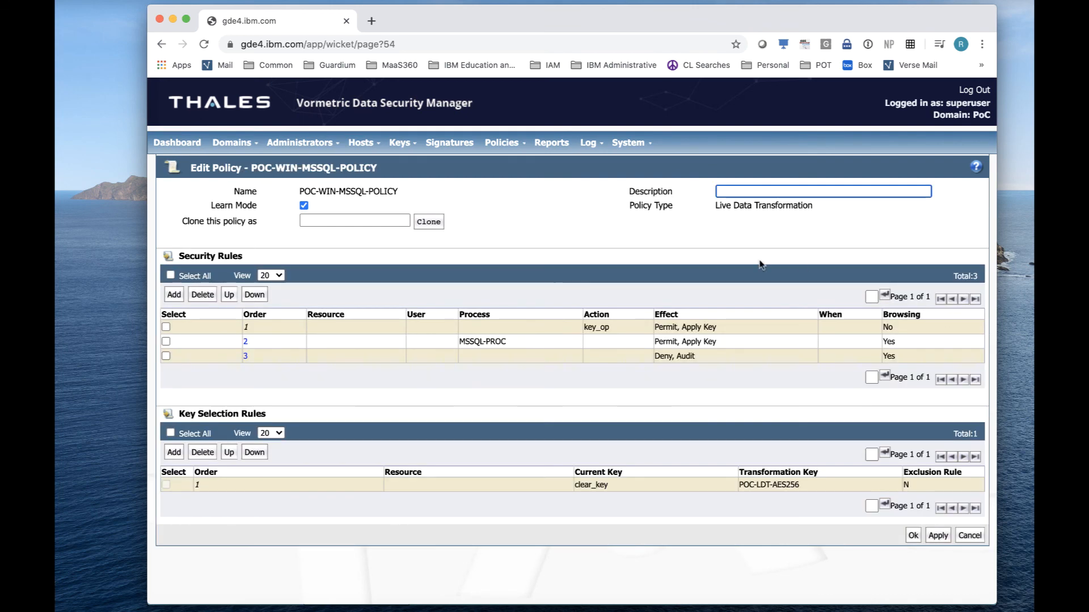
# - Turn off Learn Mode for POC-WIN-MSSQL-POLICY and save the policy
pyautogui.click(304, 206)
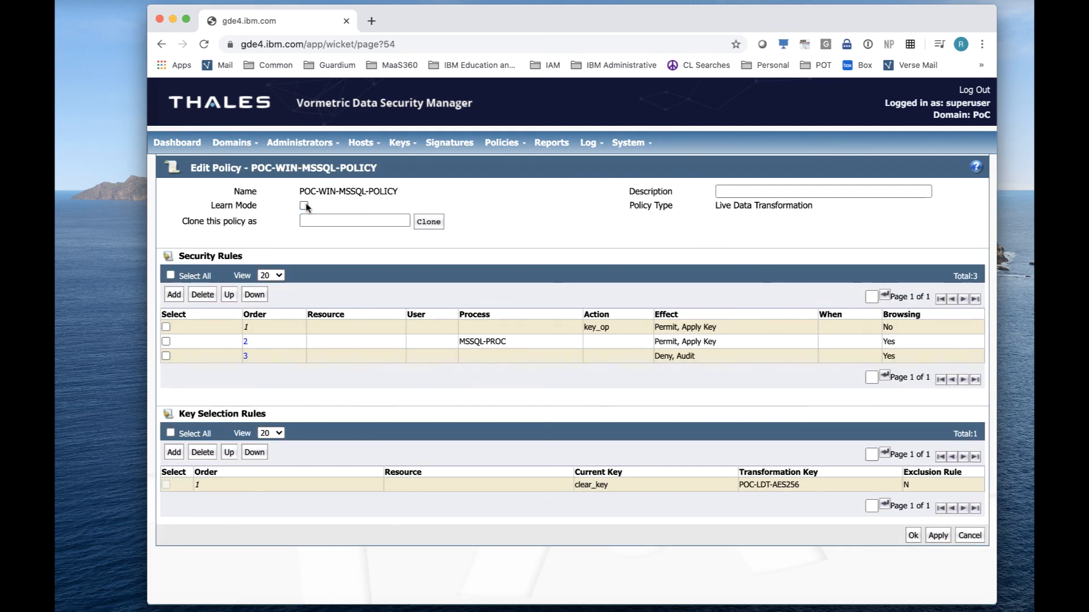
pyautogui.click(913, 535)
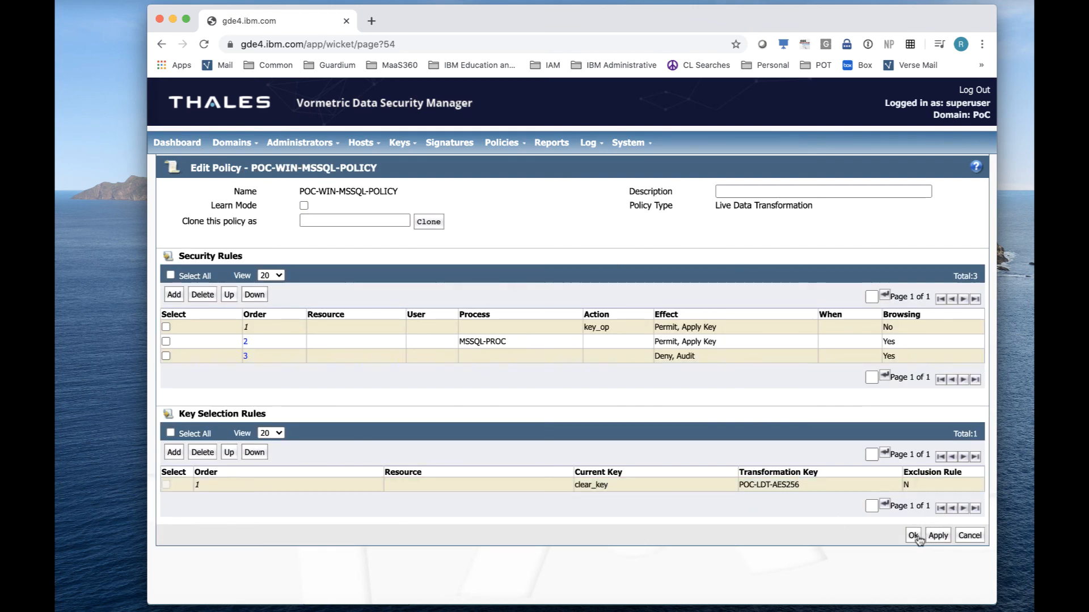